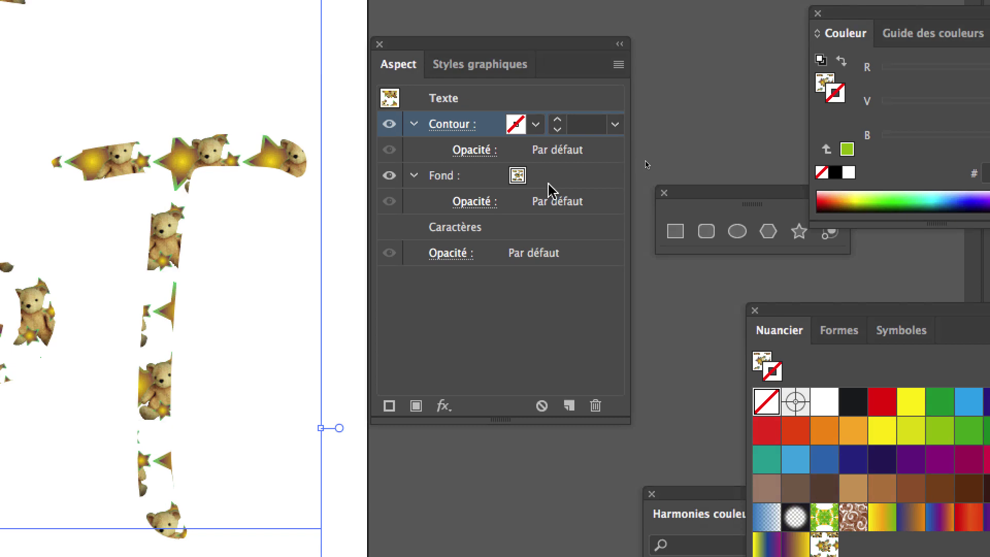
Duplicate the teddy-bear pattern fill in the text's appearance stack
left_click(614, 275)
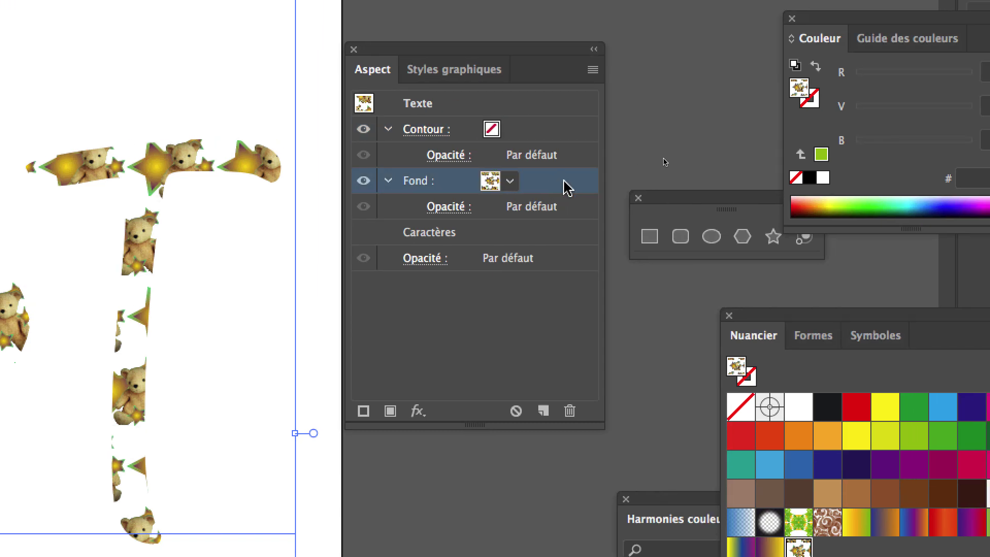
left_click_drag(565, 187, 573, 385)
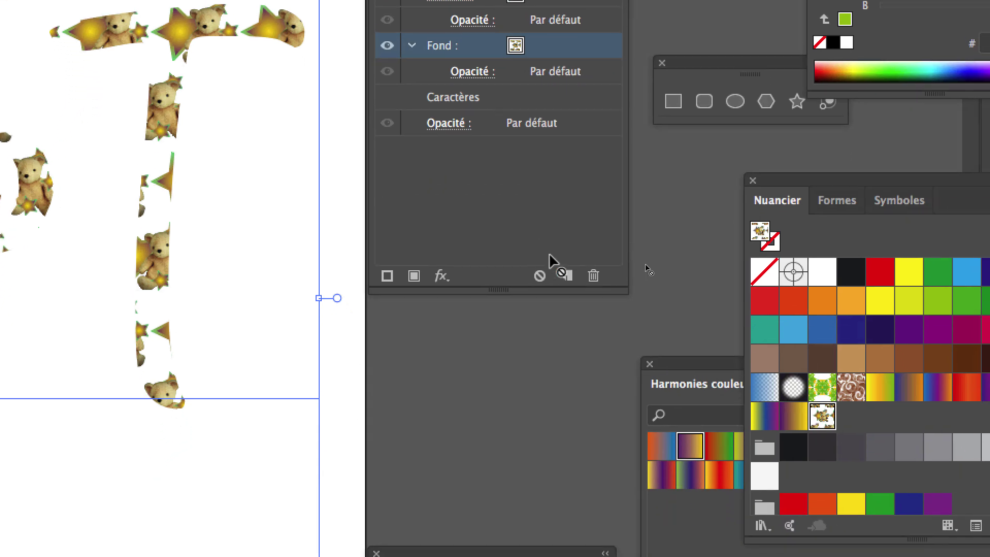
left_click_drag(557, 264, 556, 263)
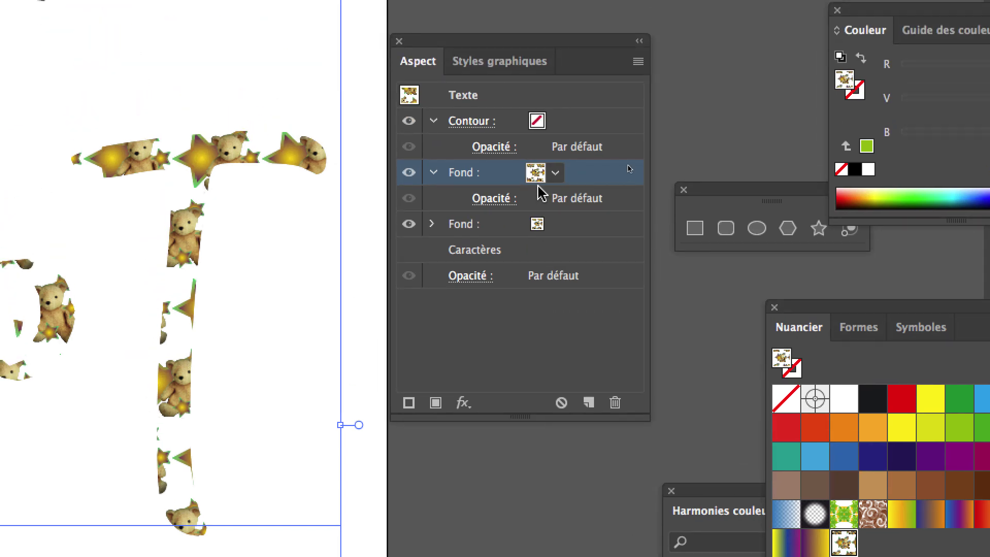
Try dark green, lime and red swatches on the text's lower fill, then apply the green-violet-orange gradient
left_click(546, 201)
left_click(546, 201)
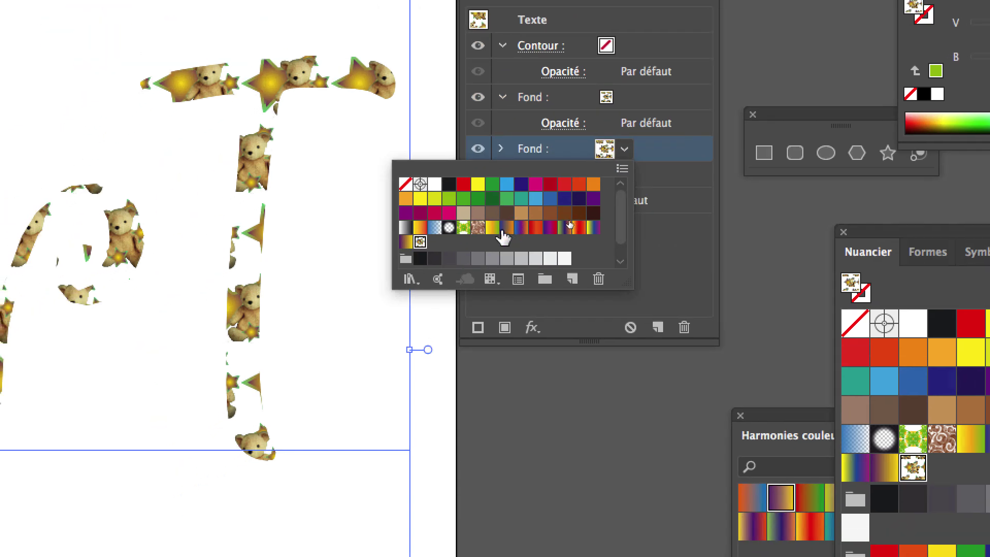
left_click(464, 199)
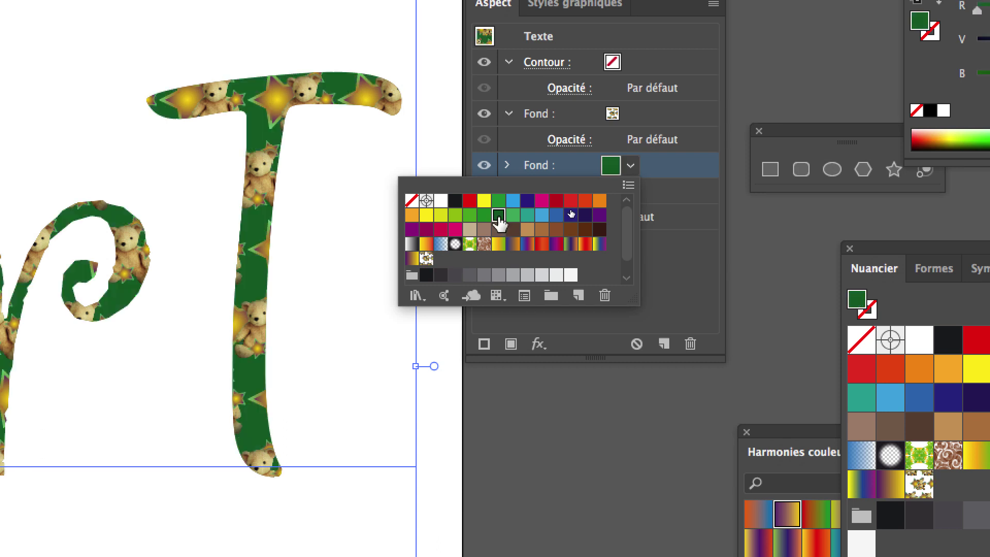
left_click(474, 212)
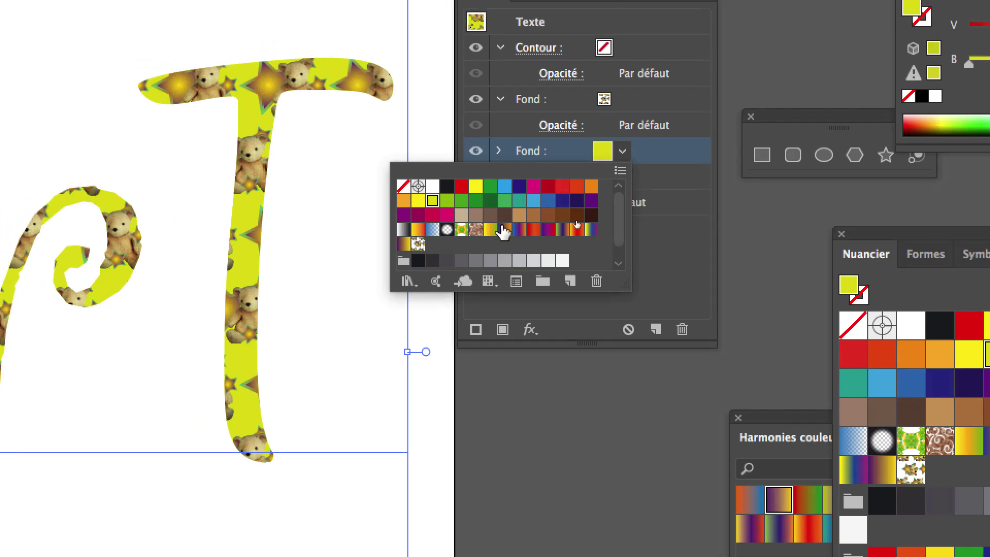
left_click(504, 229)
left_click(534, 230)
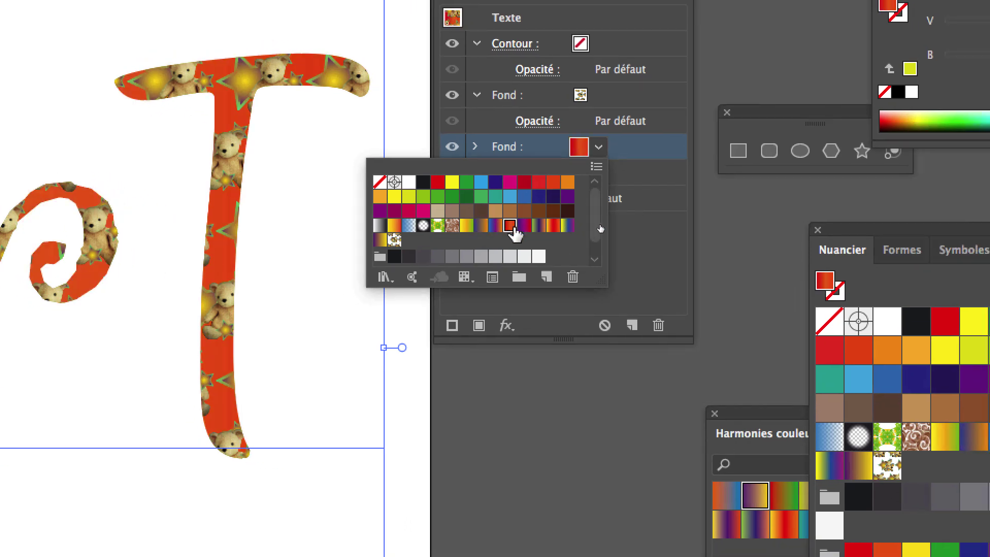
left_click(562, 230)
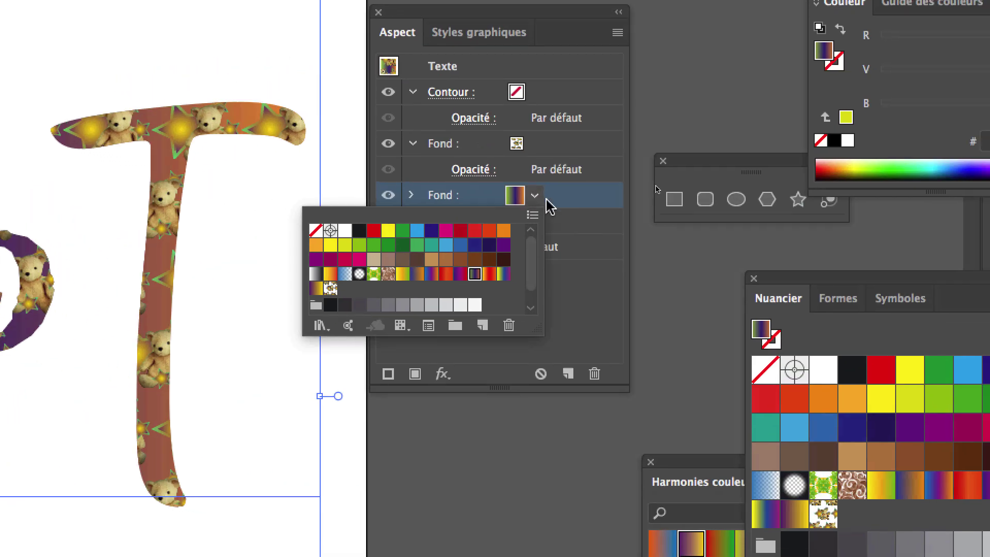
left_click(546, 203)
left_click(546, 177)
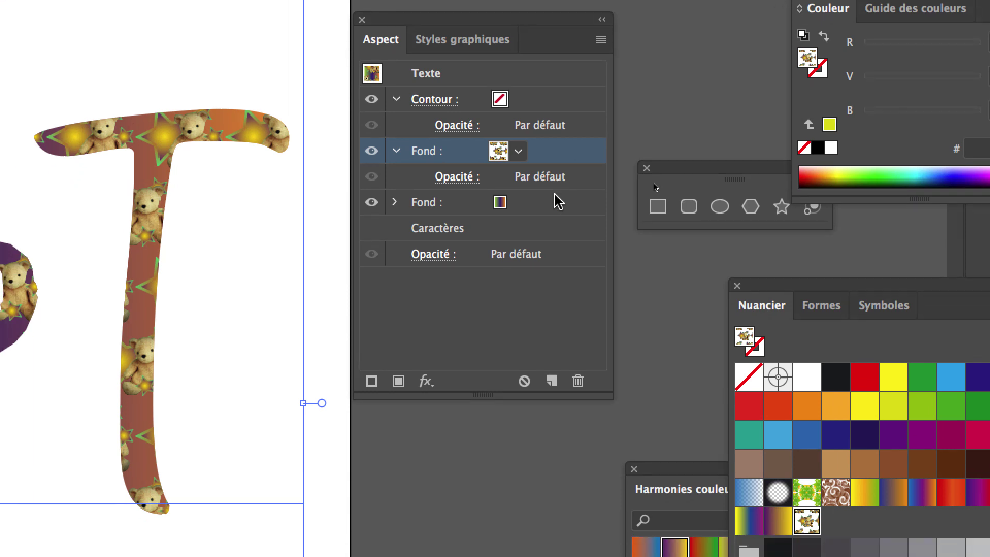
left_click(558, 202)
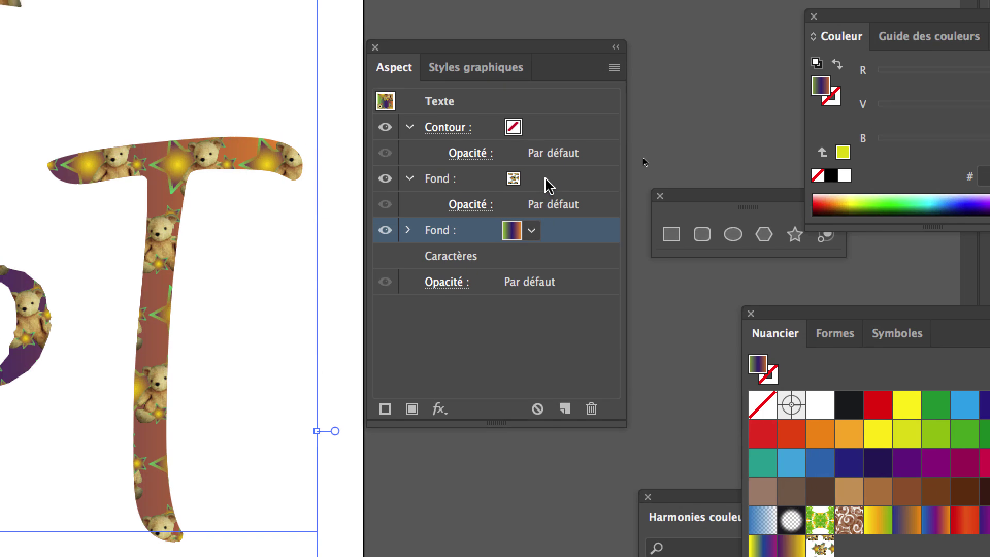
left_click(558, 175)
left_click(567, 227)
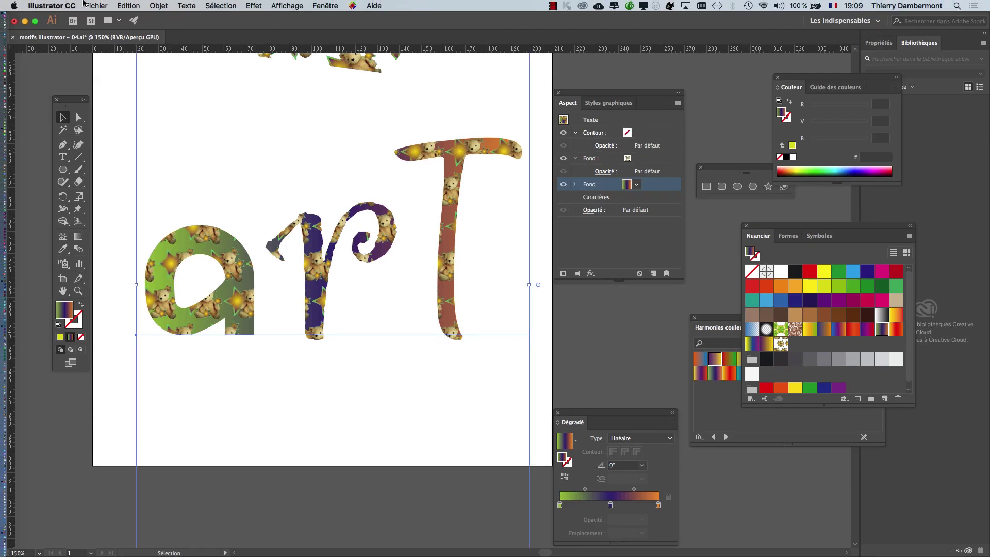
Move the appearance settings clear of the artwork and extend the artboard to the right to about 530 mm wide
left_click(95, 5)
key("Escape")
key("super+minus")
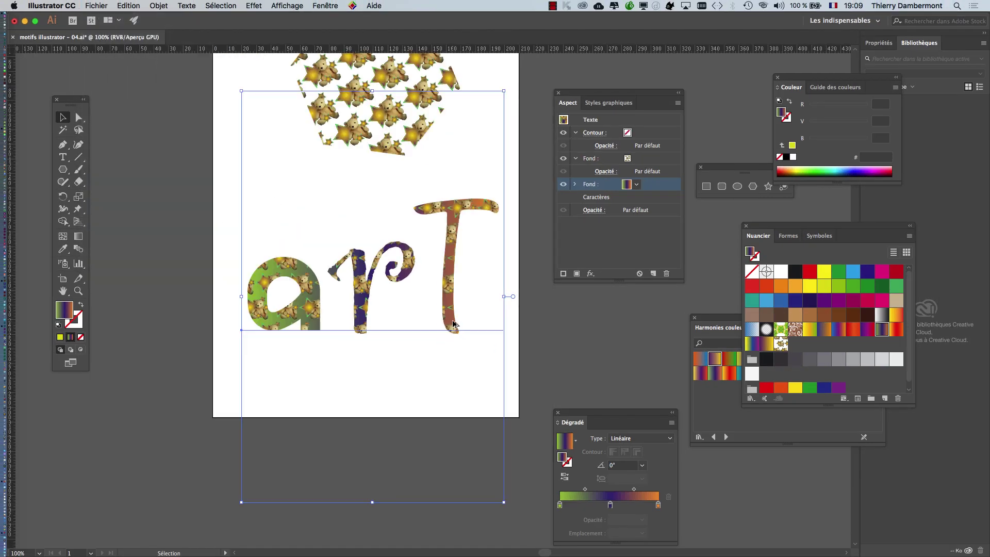
key("super+minus")
left_click_drag(355, 233, 167, 201)
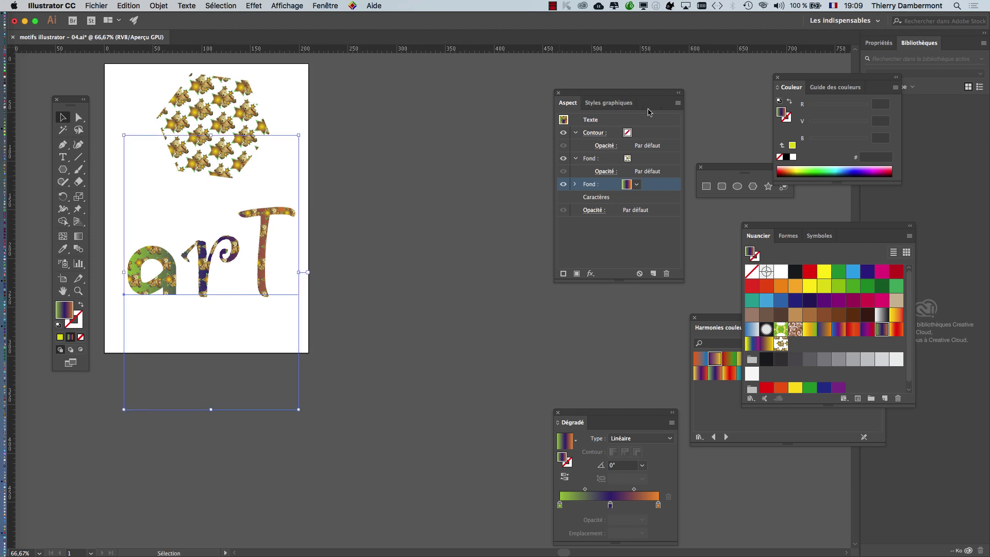
left_click_drag(631, 97, 742, 69)
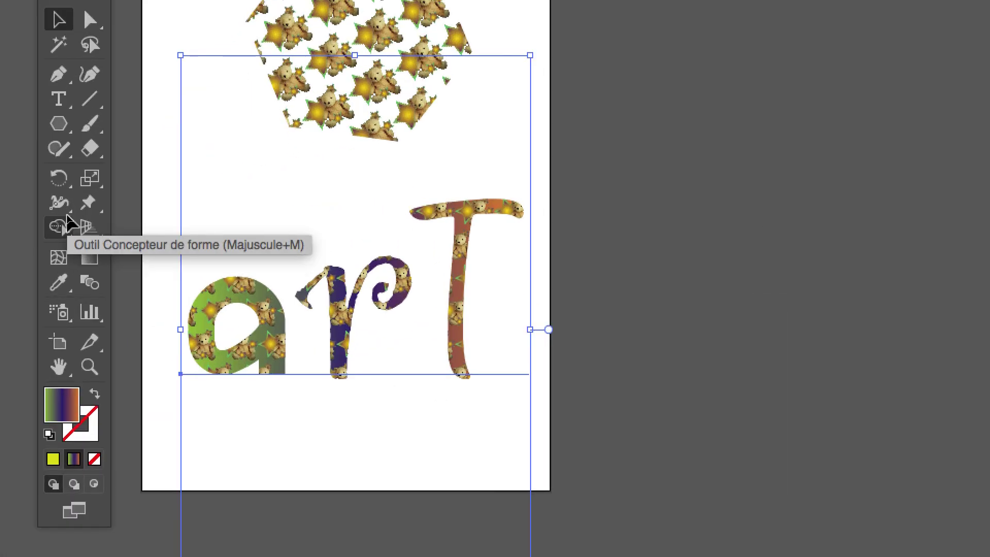
left_click(59, 342)
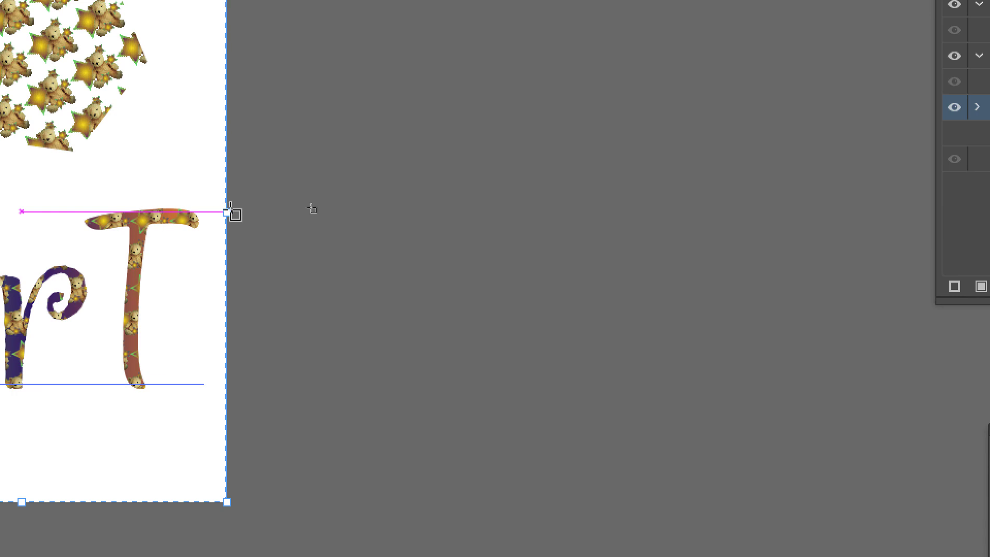
left_click_drag(227, 212, 861, 219)
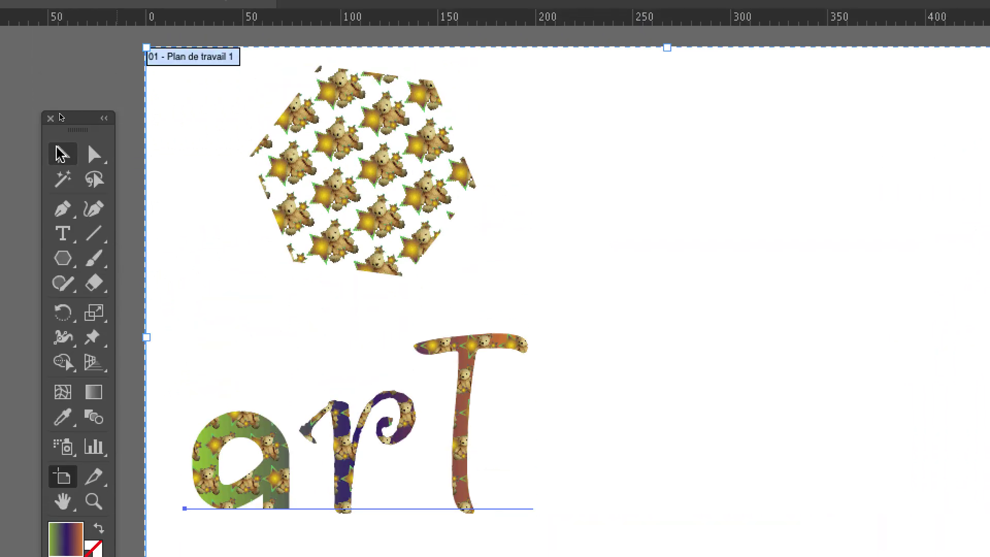
key("Escape")
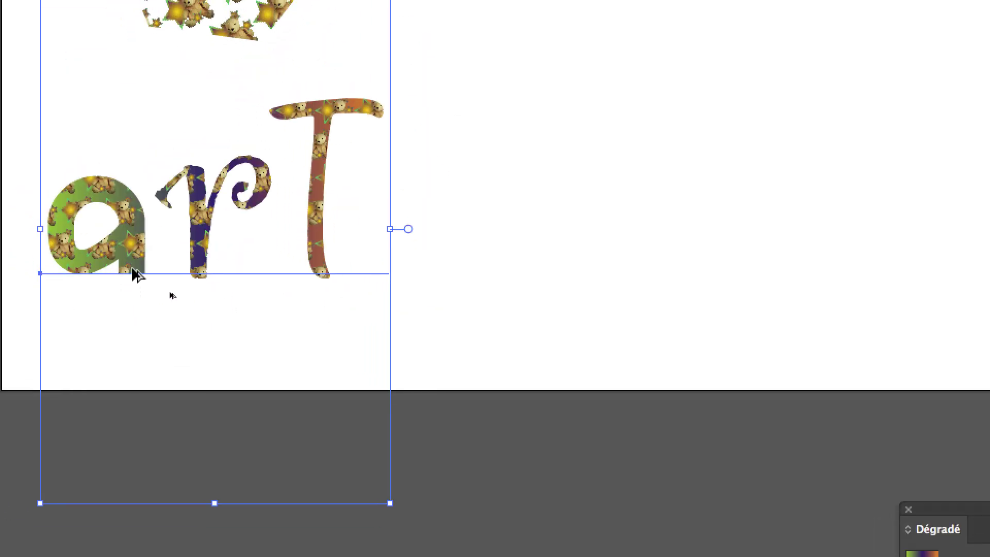
Place a copy of the "arT" text on the empty part of the artboard beside the original
left_click_drag(137, 276, 513, 265)
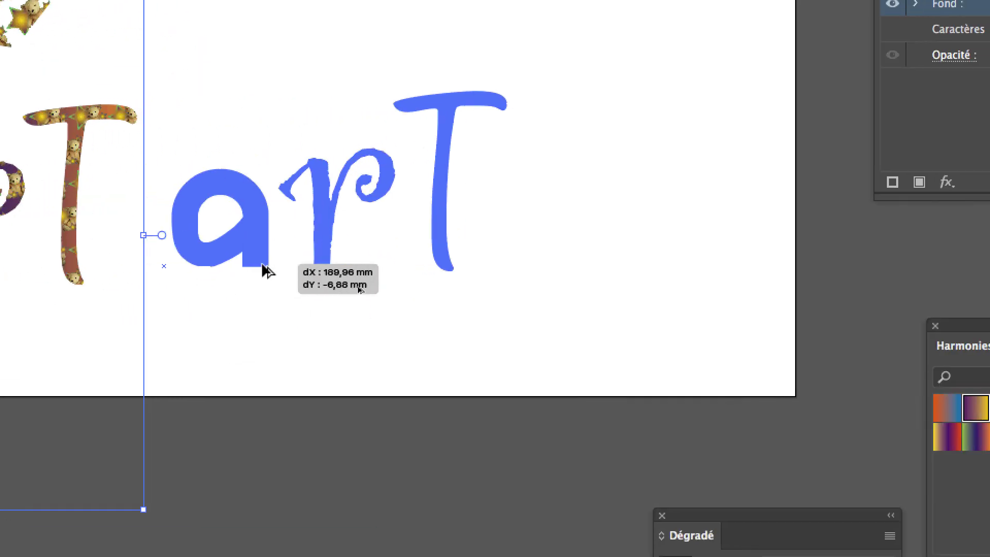
left_click_drag(265, 271, 309, 279)
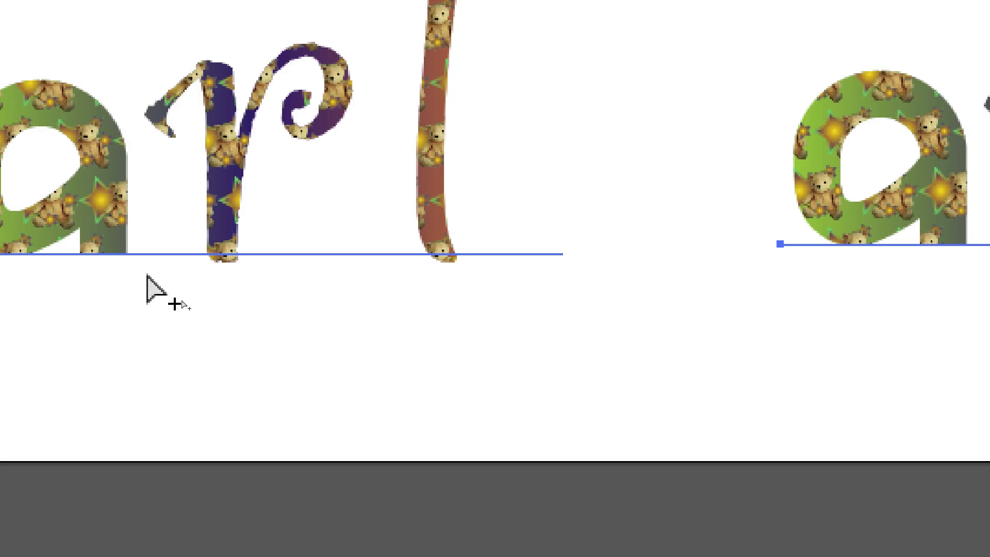
Compare the copied "arT" text with the original and examine its stacked pattern and gradient up close
key("super+equal")
key("super+equal")
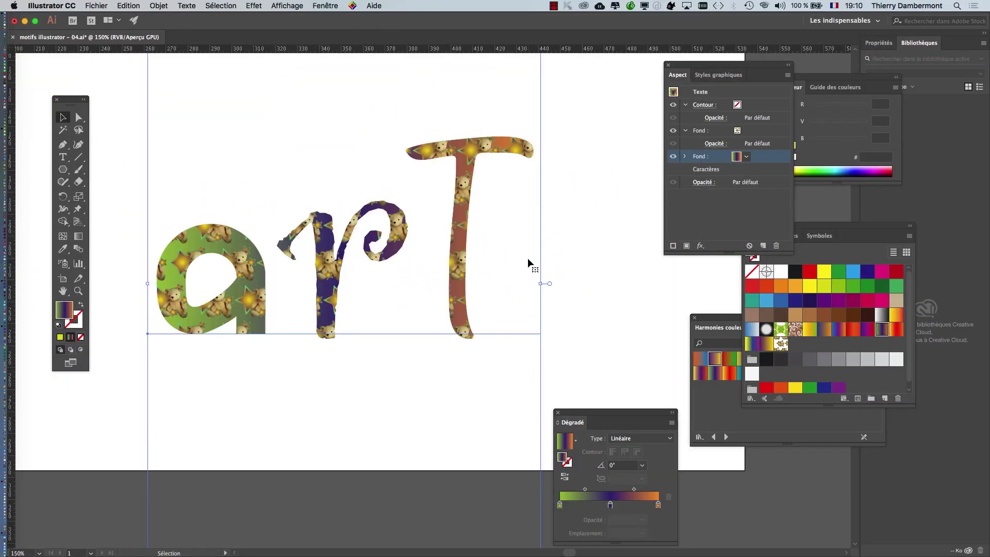
key("super+minus")
key("super+minus")
key("super+minus")
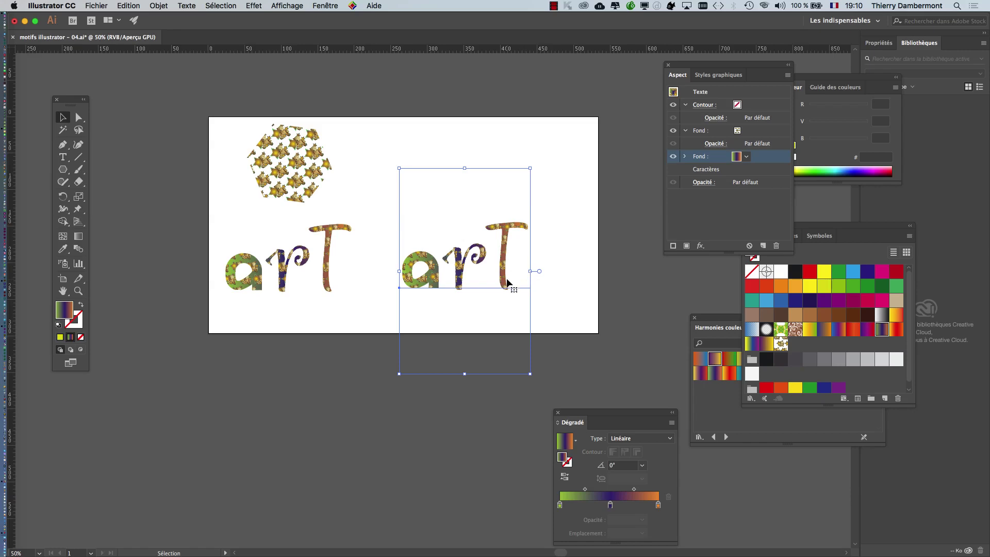
key("super+plus")
key("super+plus")
key("super+plus")
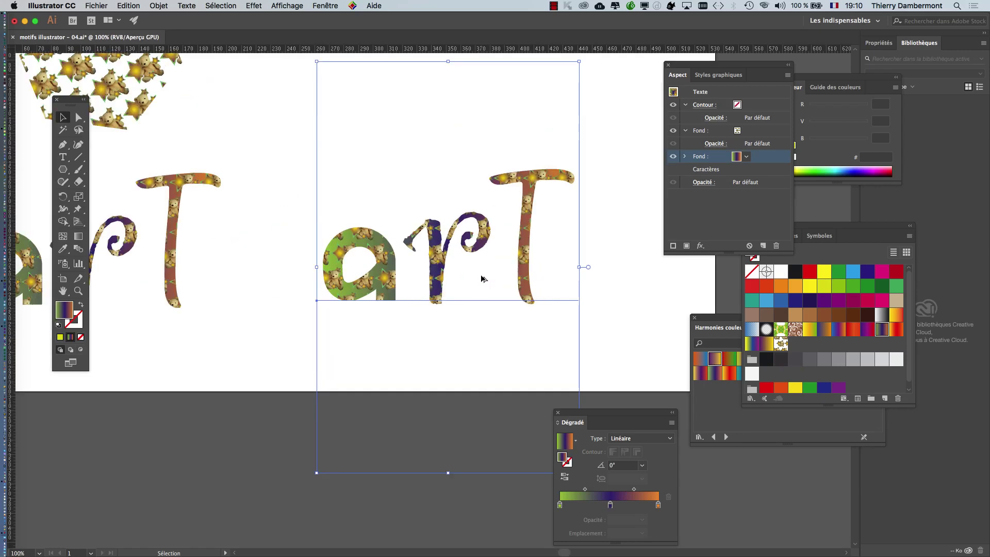
key("super+plus")
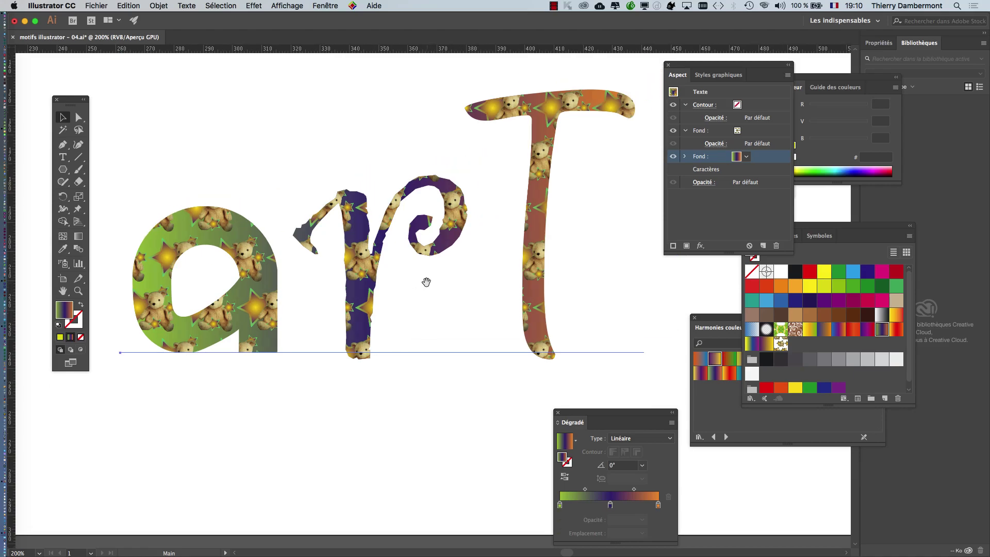
Apply the green-violet-orange gradient to the stroke of the copied "arT" text
left_click_drag(708, 64, 618, 140)
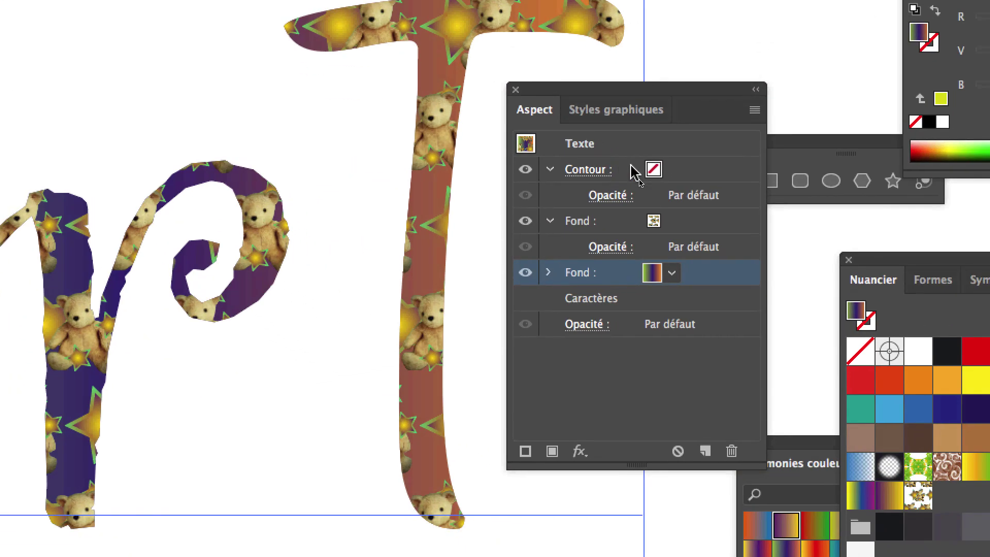
left_click(665, 189)
left_click(666, 189)
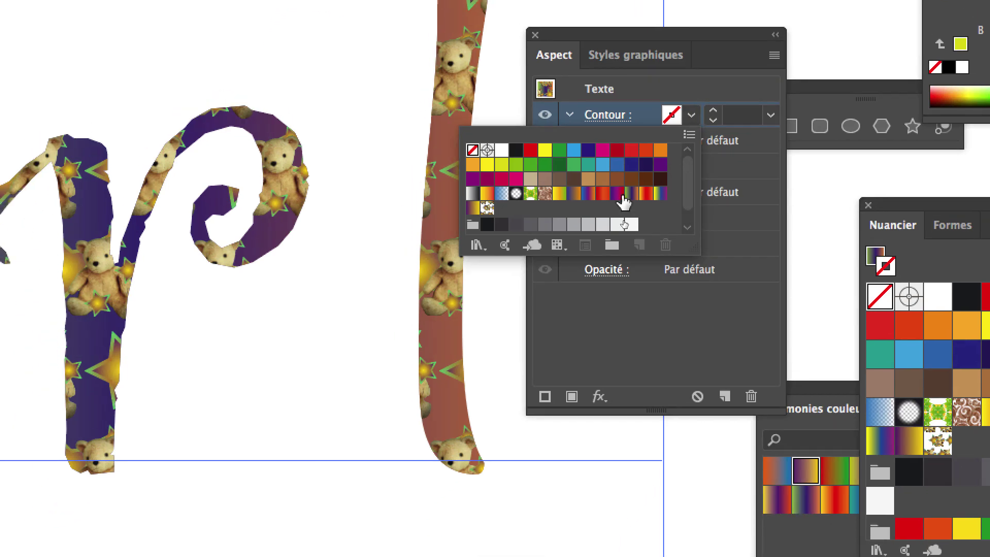
left_click(587, 250)
Set the copied text's stroke weight to 7 pt and move the stroke below the characters in the stacking order
left_click(655, 166)
left_click(655, 166)
left_click(655, 166)
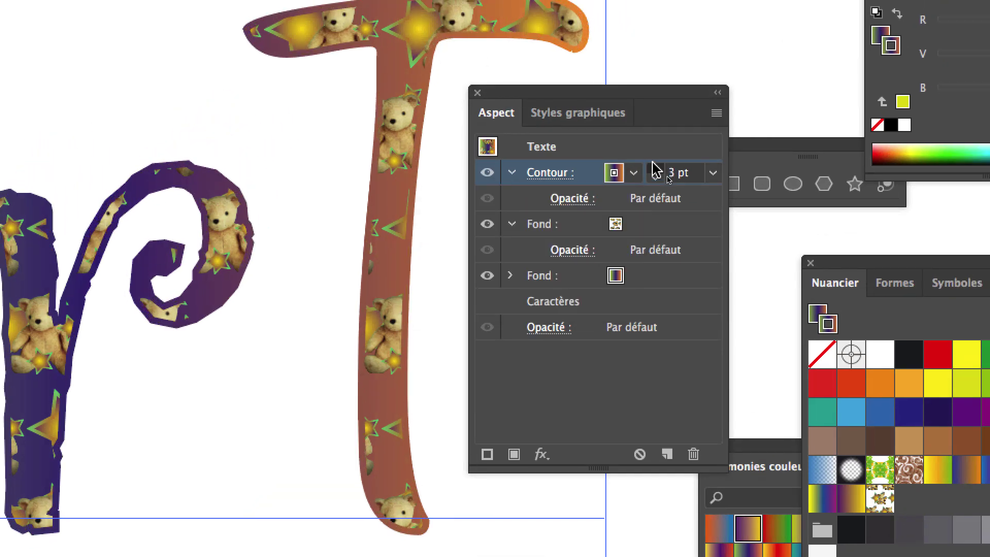
left_click(655, 166)
left_click(655, 166)
left_click(655, 166)
left_click(655, 166)
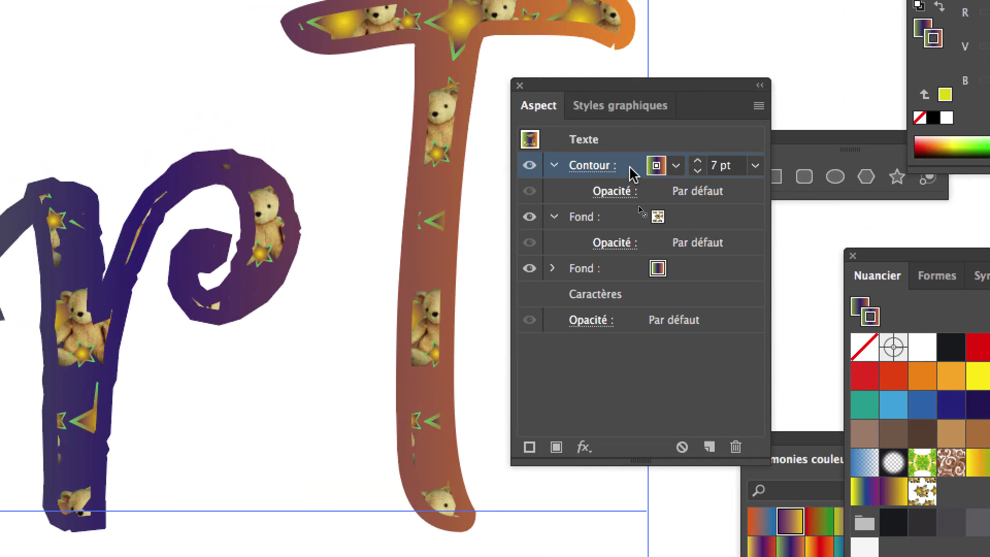
left_click_drag(582, 167, 579, 309)
left_click_drag(630, 216, 631, 216)
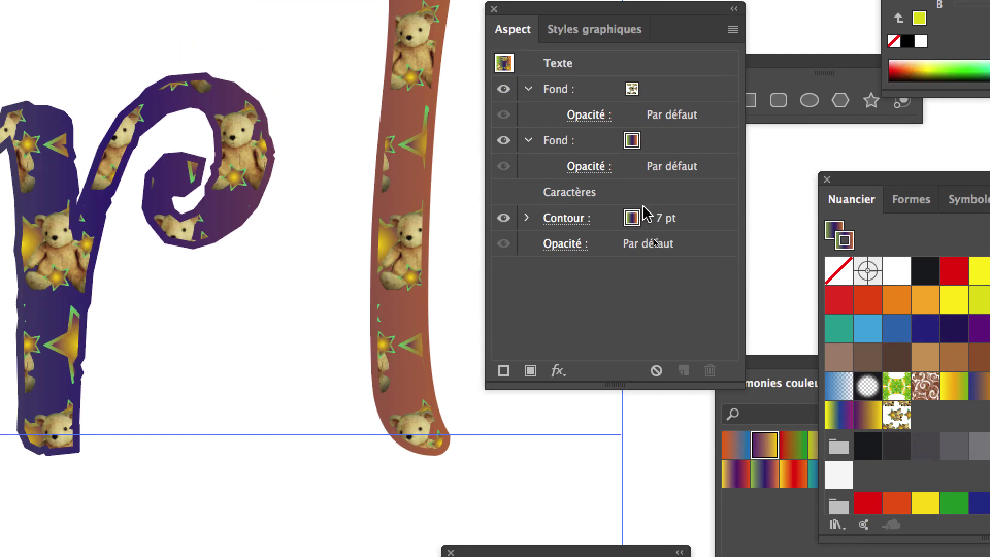
Try a yellow-red-orange gradient and the red-orange Analogue 5 gradient on the copied text's stroke
left_click(628, 252)
left_click(629, 253)
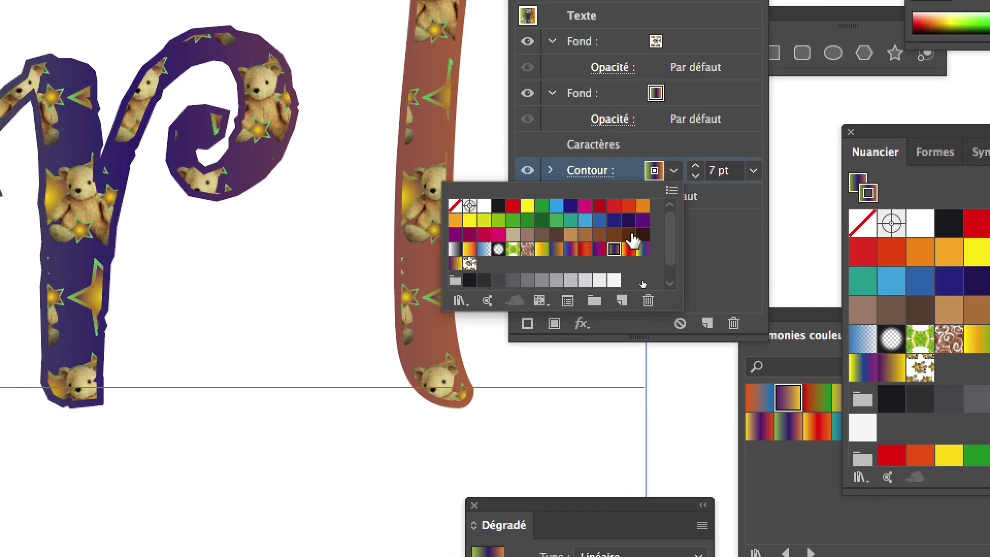
left_click(629, 250)
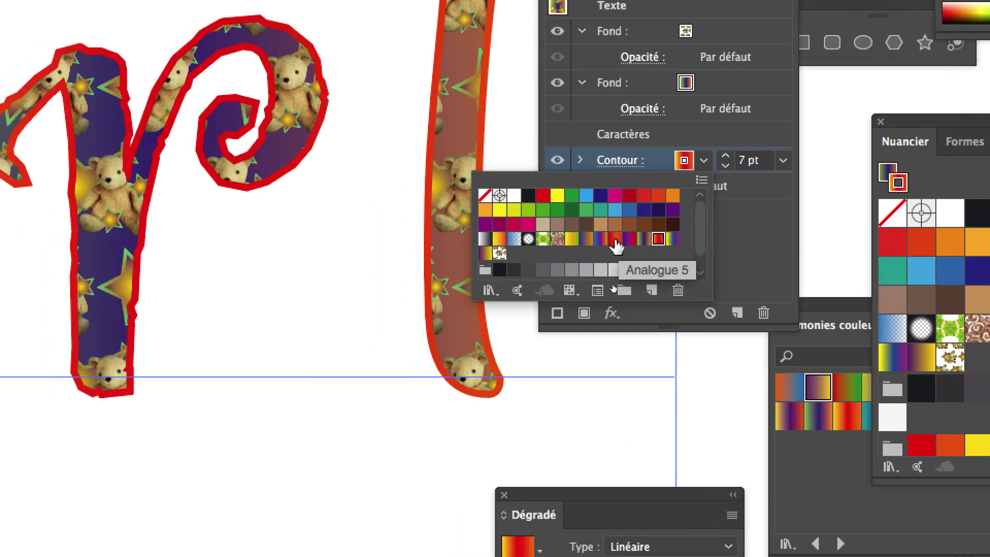
left_click(588, 240)
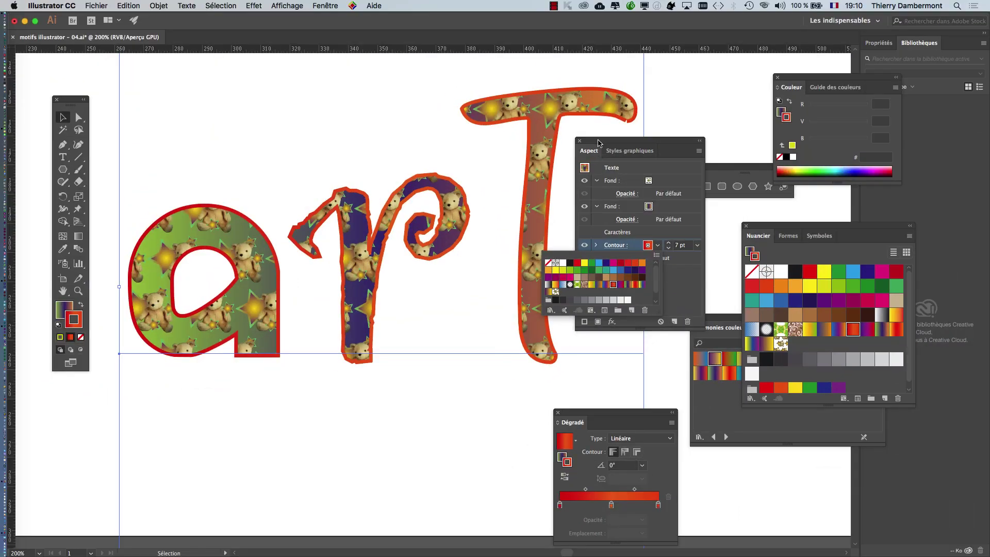
left_click(689, 139)
Apply the yellow-orange-green gradient to the copied text's stroke
left_click_drag(658, 142, 711, 107)
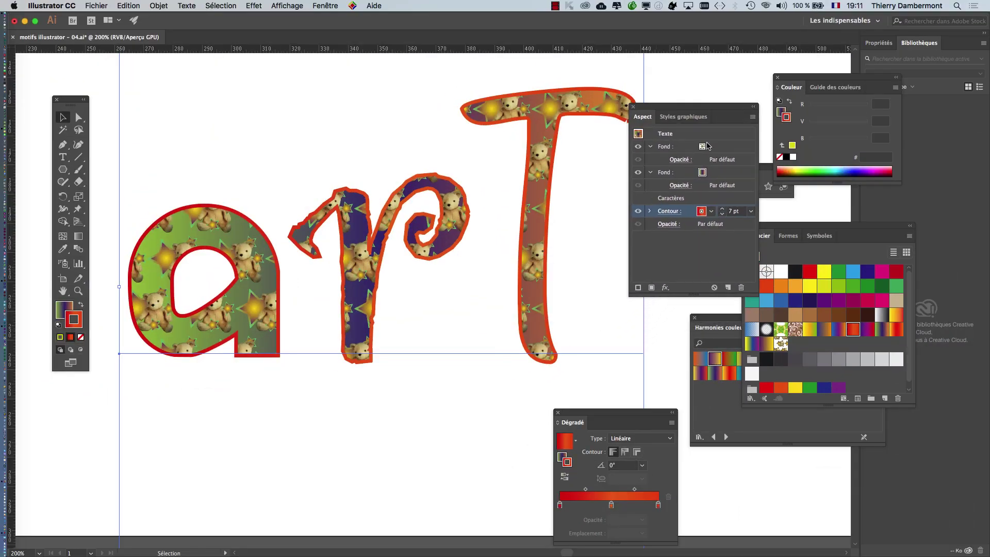
left_click(712, 212)
left_click(645, 252)
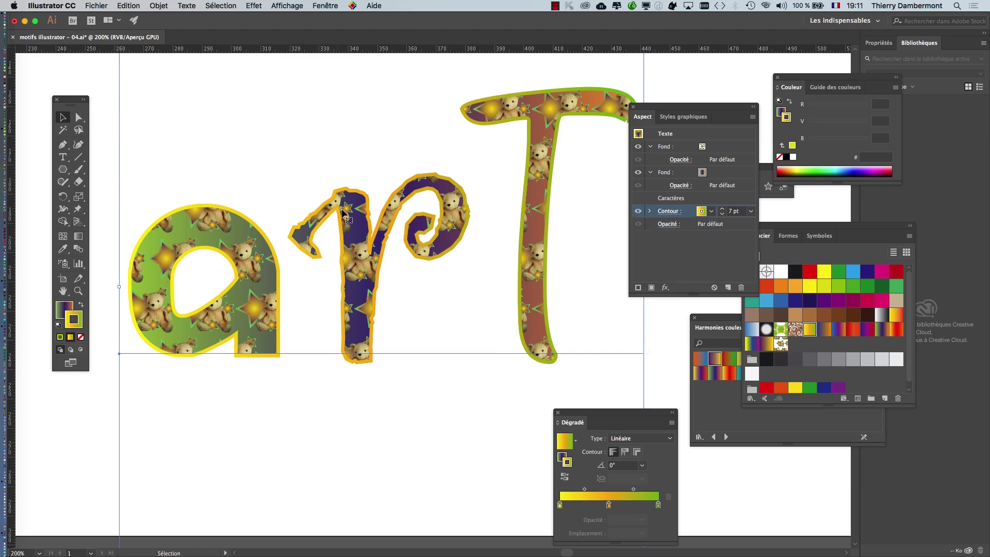
mouse_move(343, 197)
left_mouse_down()
mouse_move(420, 343)
mouse_move(393, 206)
mouse_move(362, 201)
left_mouse_up()
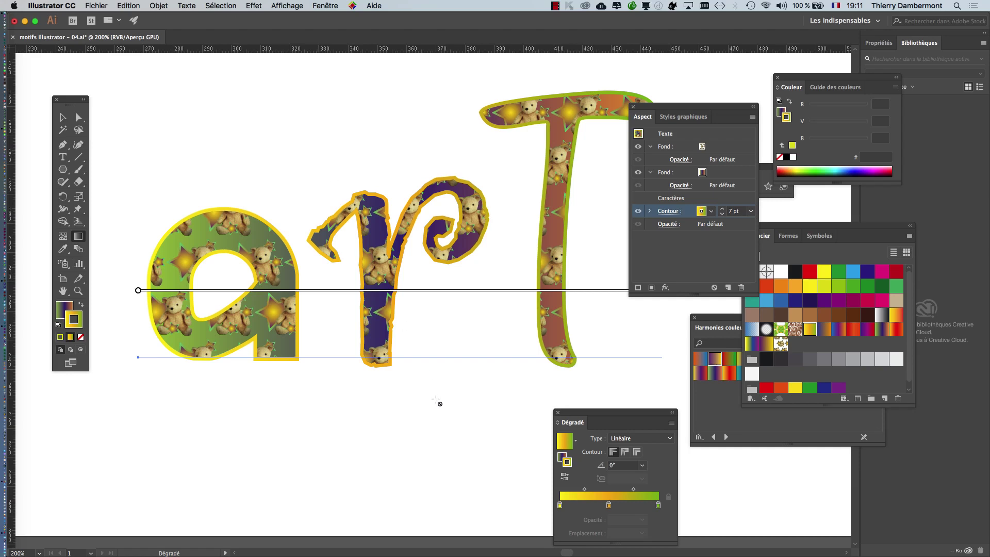
scroll(400, 325, "down", 1)
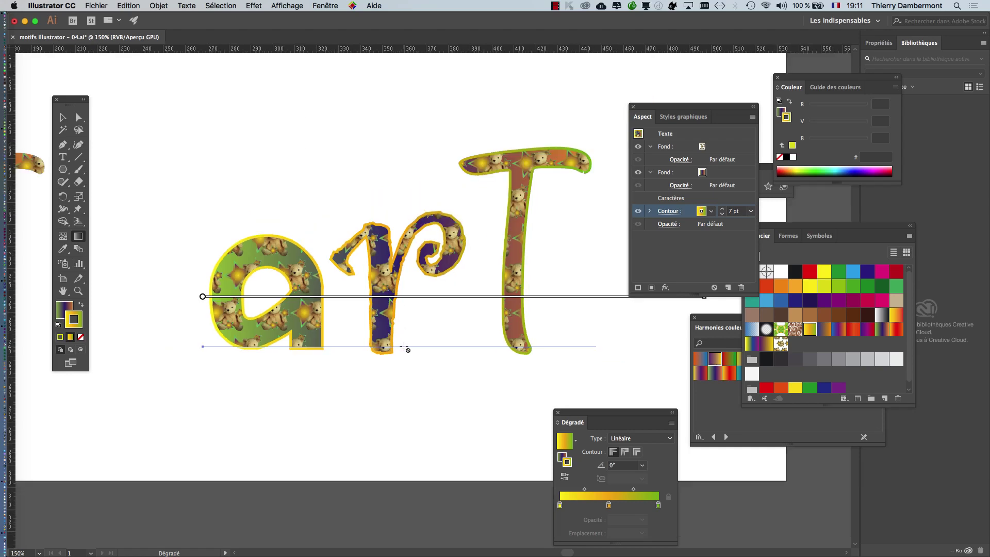
Redraw the lower gradient fill diagonally across the copied text, from upper right down to lower left
scroll(444, 217, "down", 2)
scroll(444, 216, "right", 3)
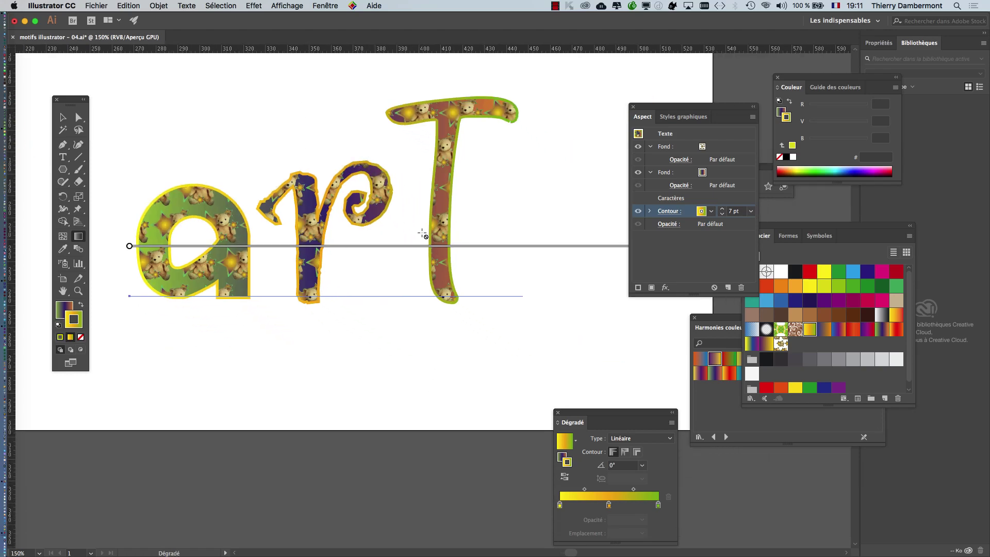
left_click(717, 175)
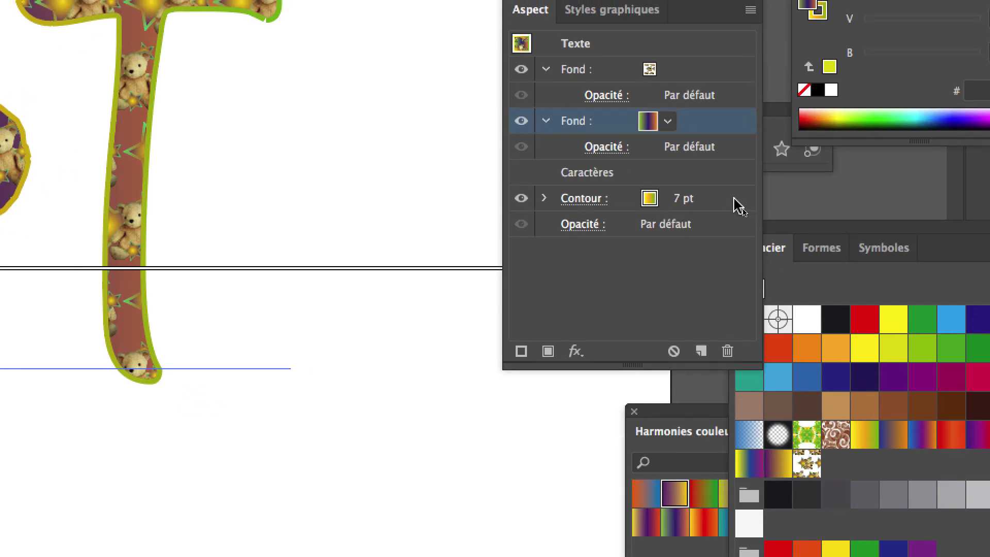
left_click(735, 199)
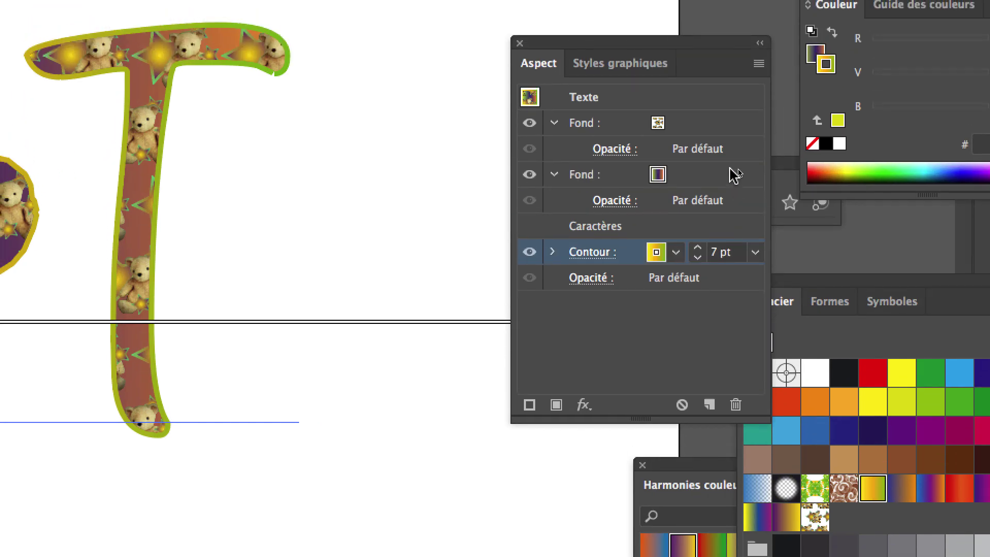
left_click(722, 121)
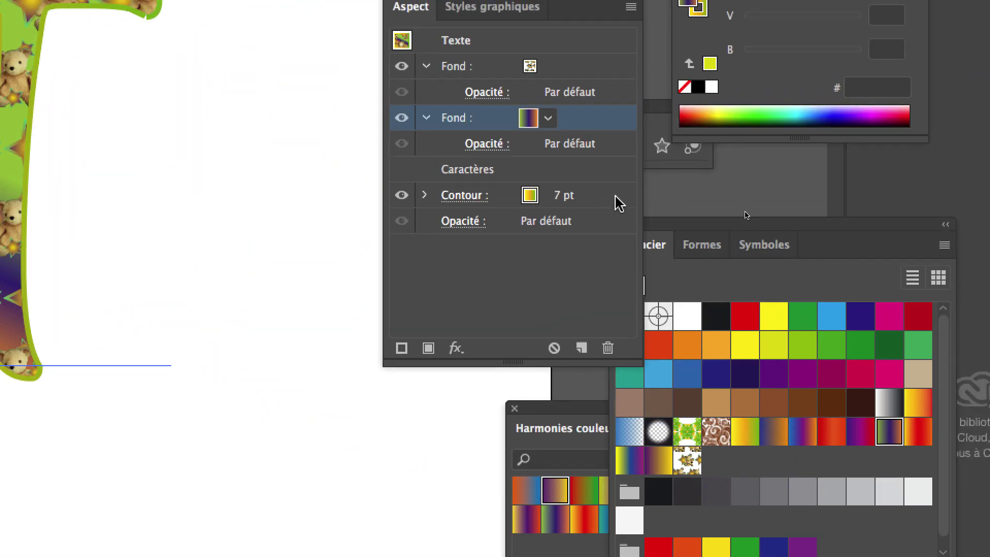
Try gradient angles of 90° and 135° on the copied text's yellow-orange-green stroke
left_click(619, 204)
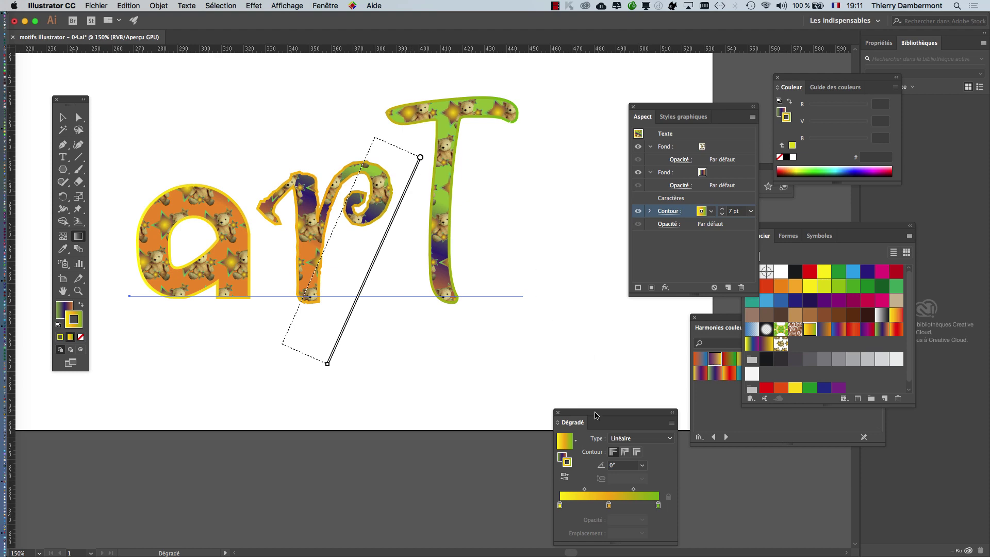
left_click_drag(600, 417, 466, 178)
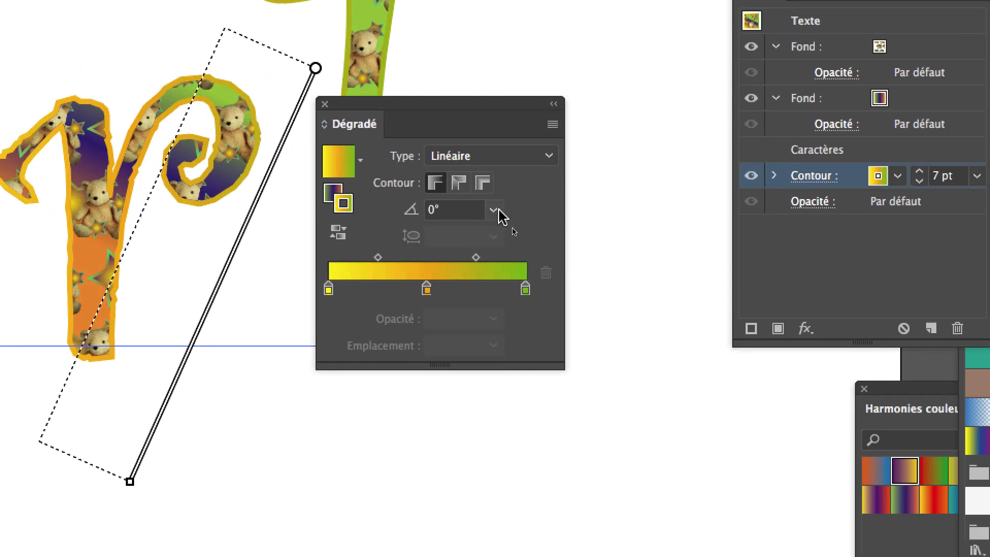
left_click(549, 286)
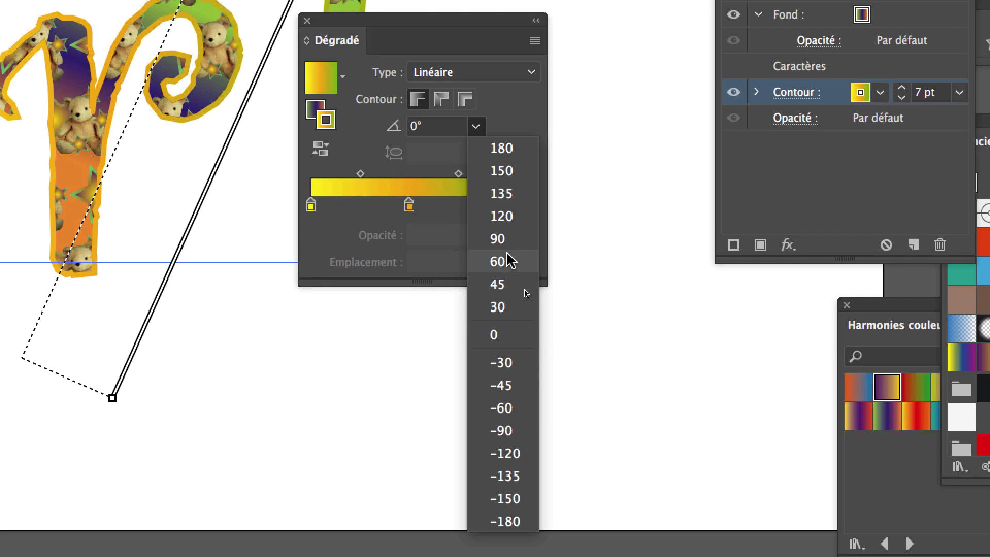
left_click(503, 239)
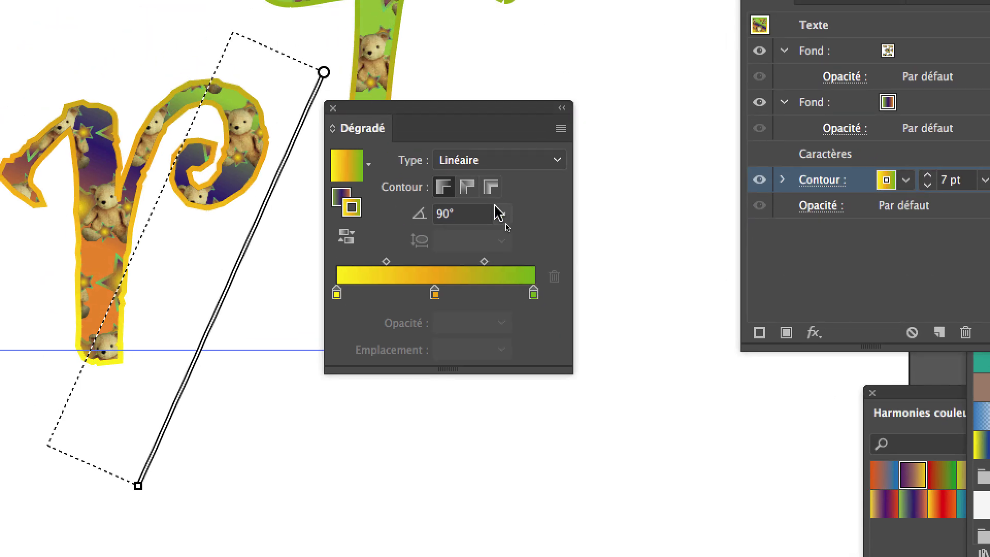
left_click(500, 214)
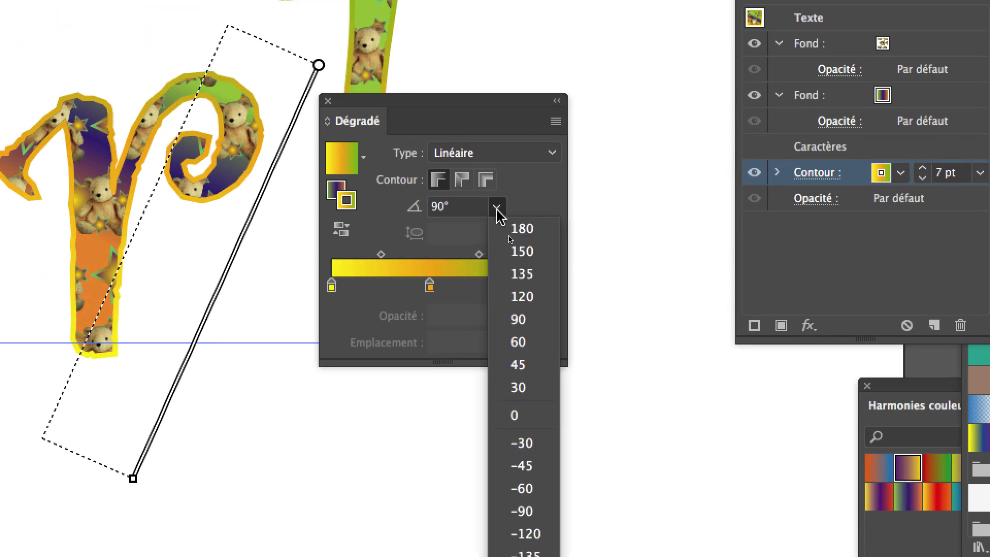
left_click(522, 279)
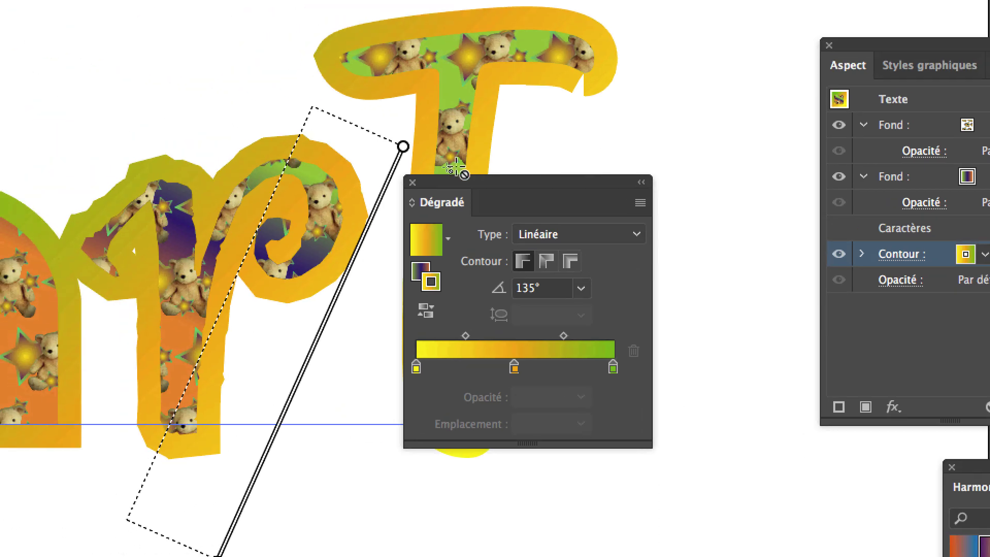
Thicken the copied text's stroke to 30 pt and set its gradient angle to -120°
scroll(92, 116, "up", 2)
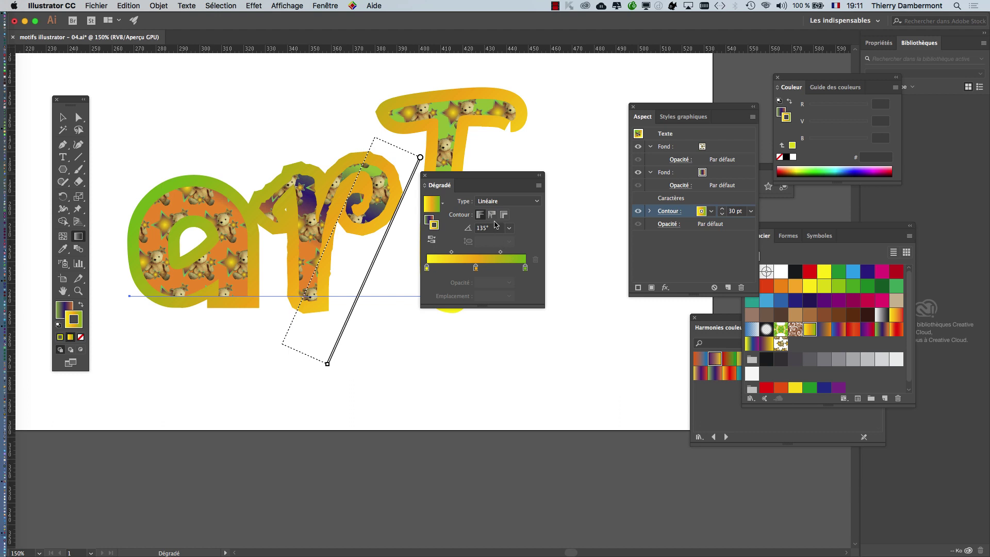
left_click(509, 228)
left_click(522, 392)
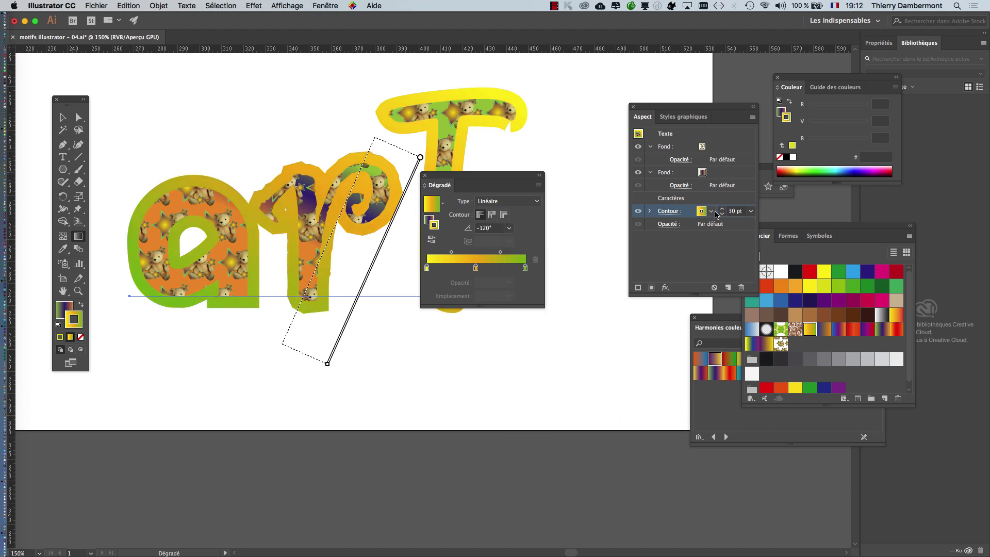
Apply the blue-orange "Couleur compl. secondaire 3" gradient to the copied text's stroke and set its angle to 120°
left_click(712, 212)
left_click(652, 251)
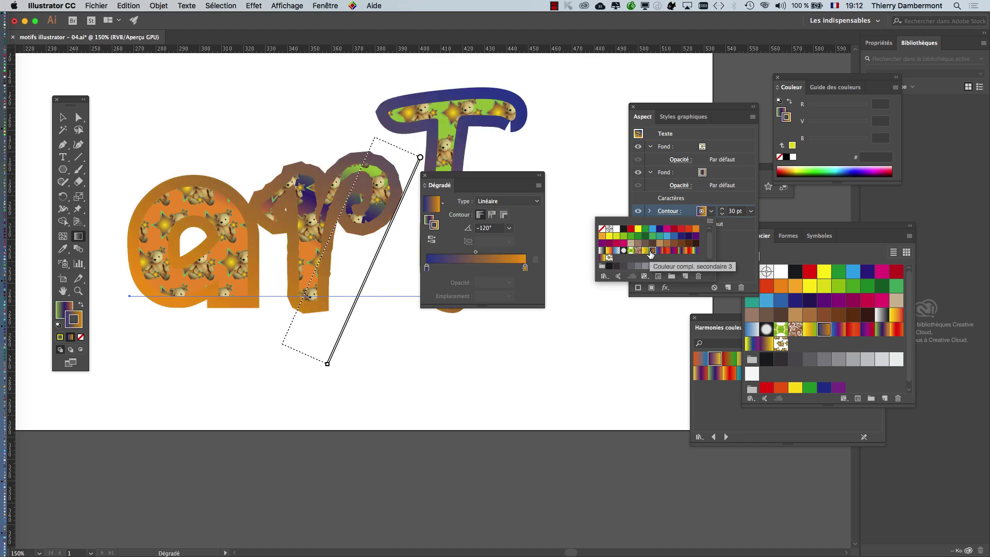
left_click(511, 230)
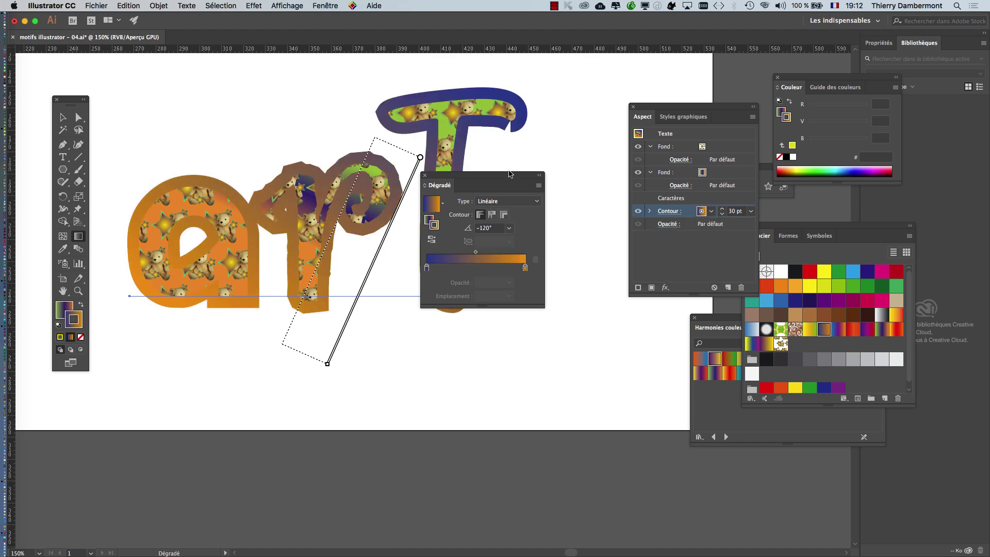
left_click_drag(510, 177, 578, 166)
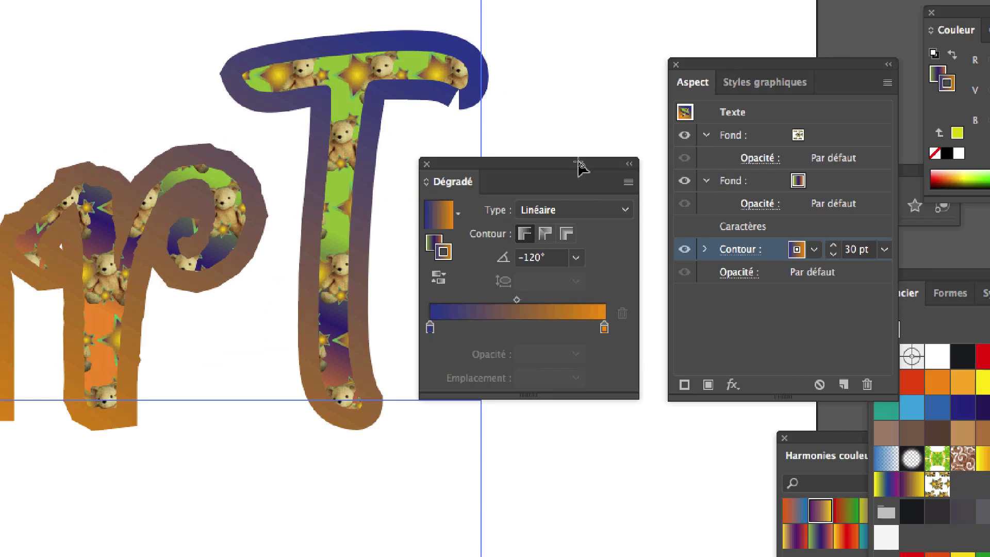
key("g")
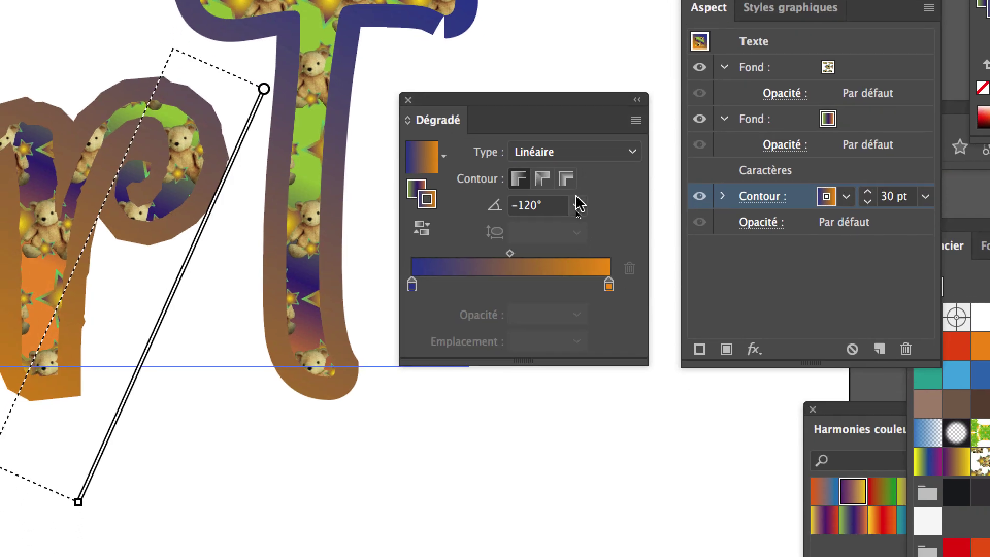
left_click(572, 215)
left_click(593, 298)
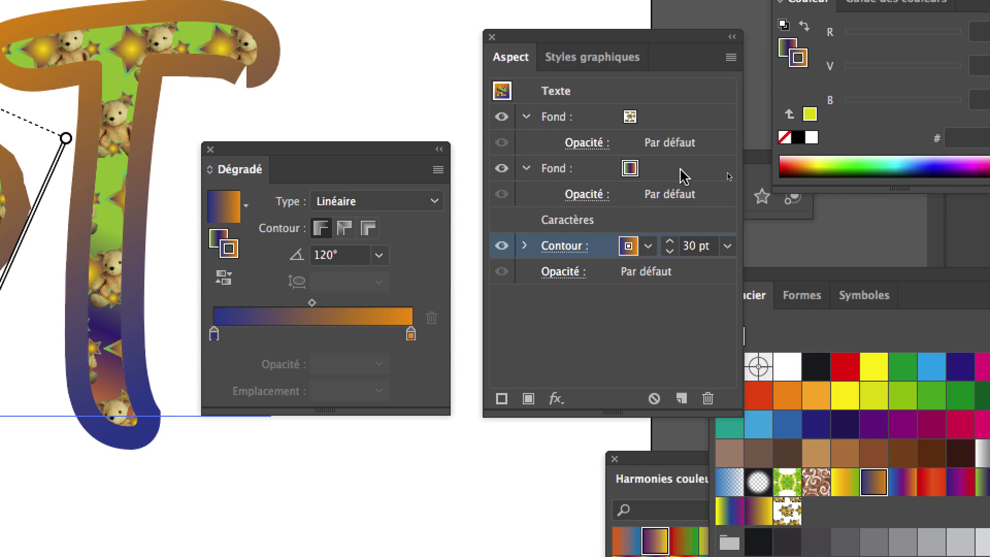
Redraw the green-violet-orange gradient fill diagonally down to the right across the letters, at about -65°
left_click(683, 174)
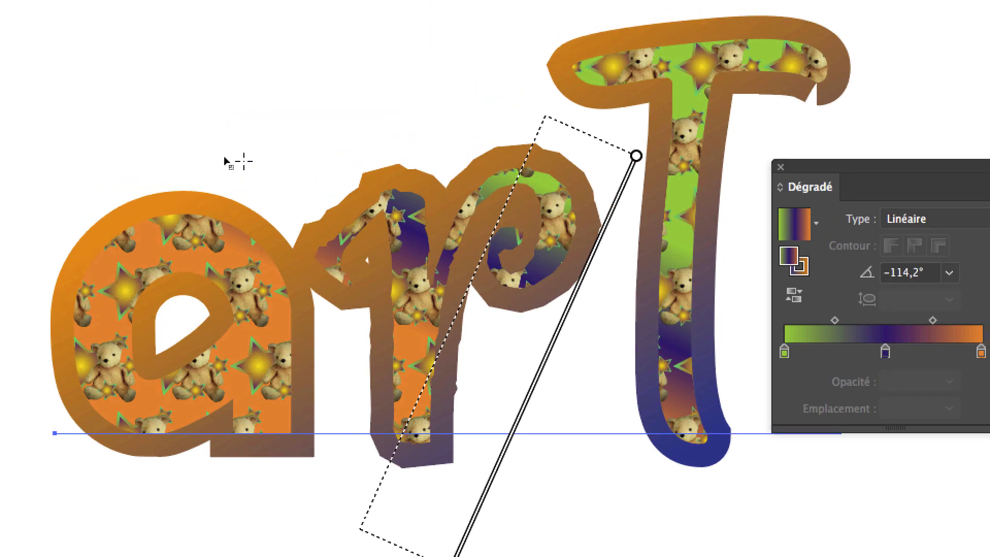
left_click_drag(477, 3, 613, 438)
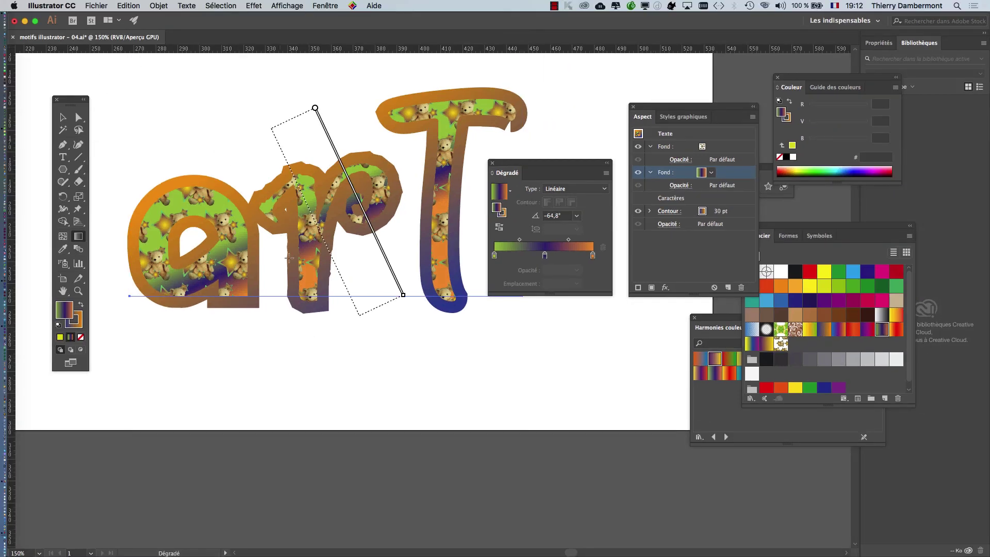
Reduce the copied text's gradient stroke weight to 16 pt
scroll(297, 268, "down", 1, "alt")
left_click_drag(507, 164, 549, 129)
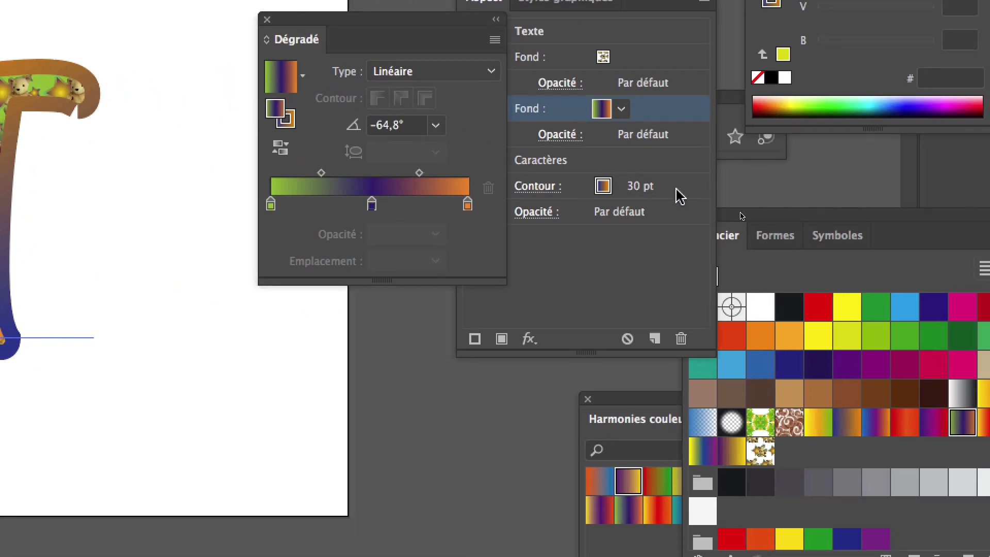
left_click(846, 237)
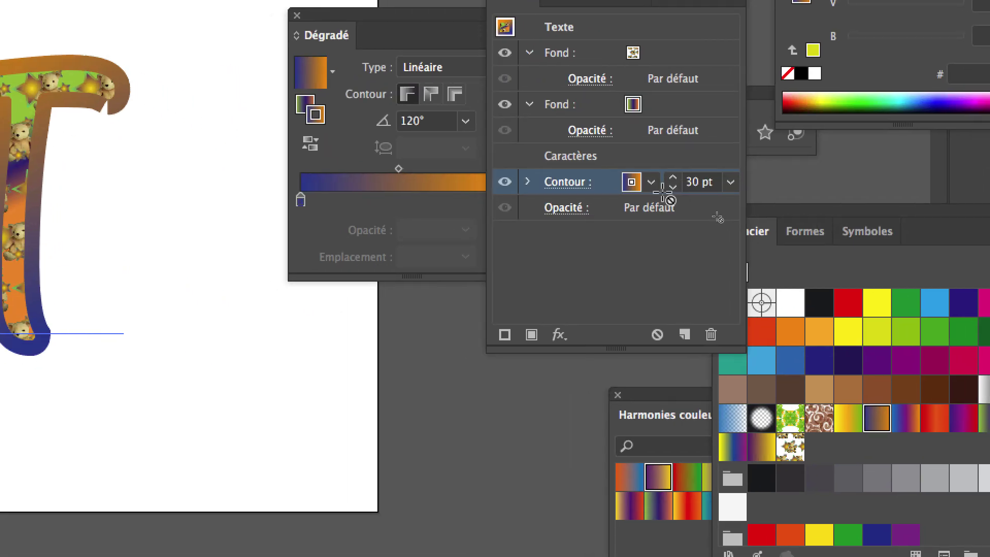
left_click(672, 187)
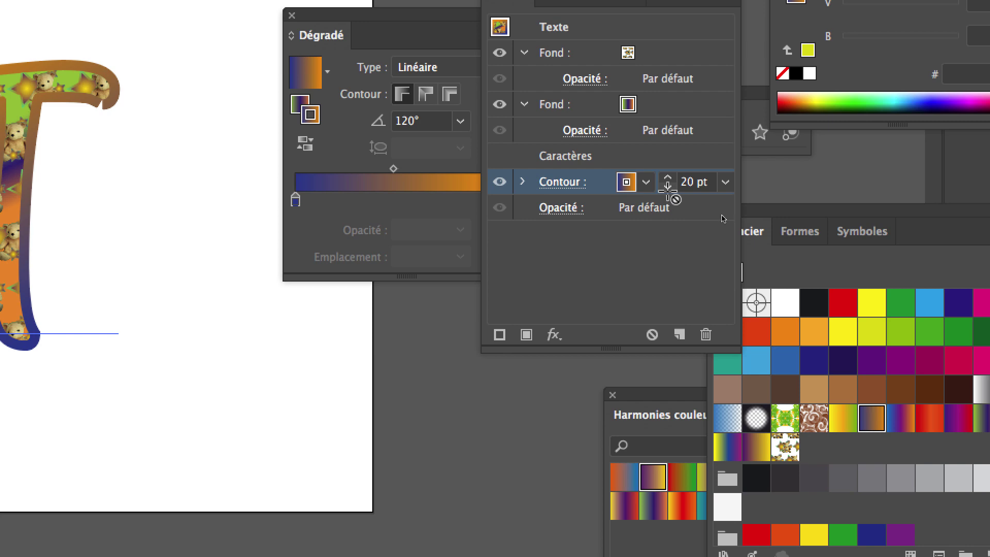
left_click(668, 187)
left_click(668, 187)
left_click(668, 187)
left_click(668, 188)
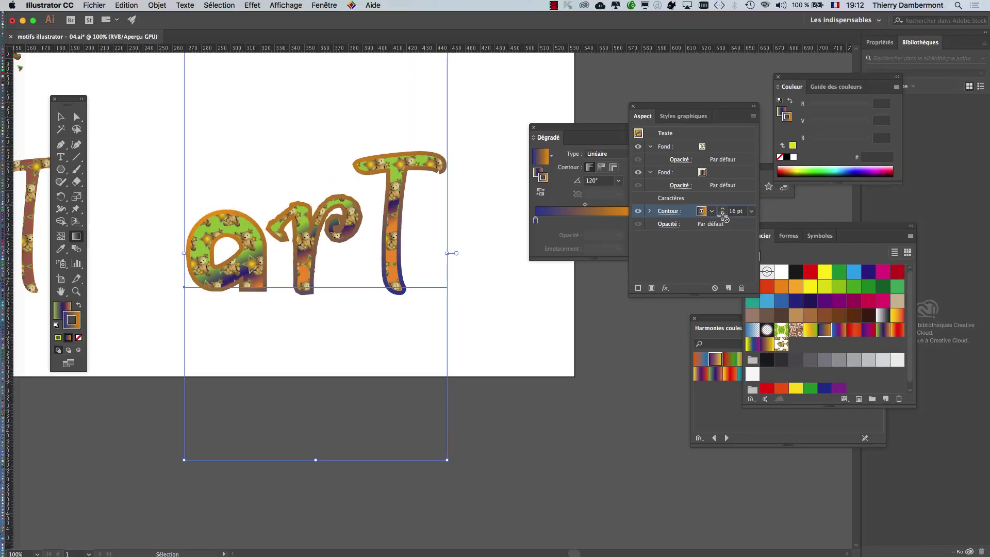
Save the document as a new file named "motifs illustrator - 05.ai" in Adobe Illustrator format, keeping the default Illustrator CC options
left_click(96, 6)
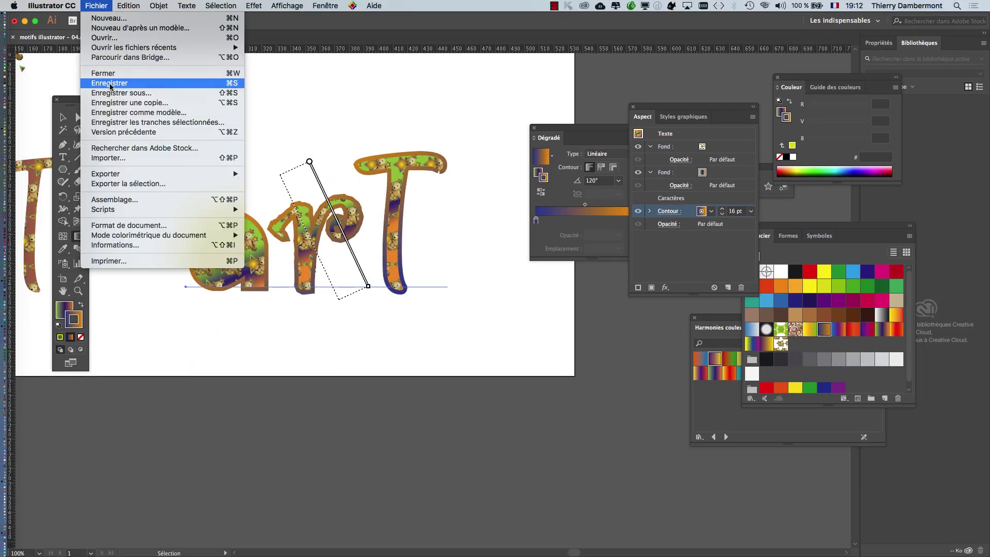
left_click(121, 93)
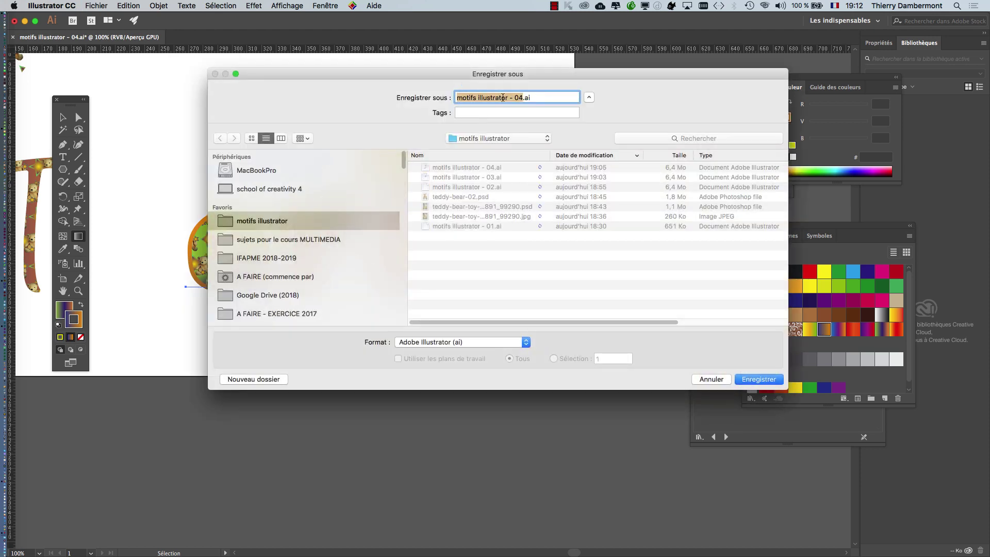
left_click(503, 97)
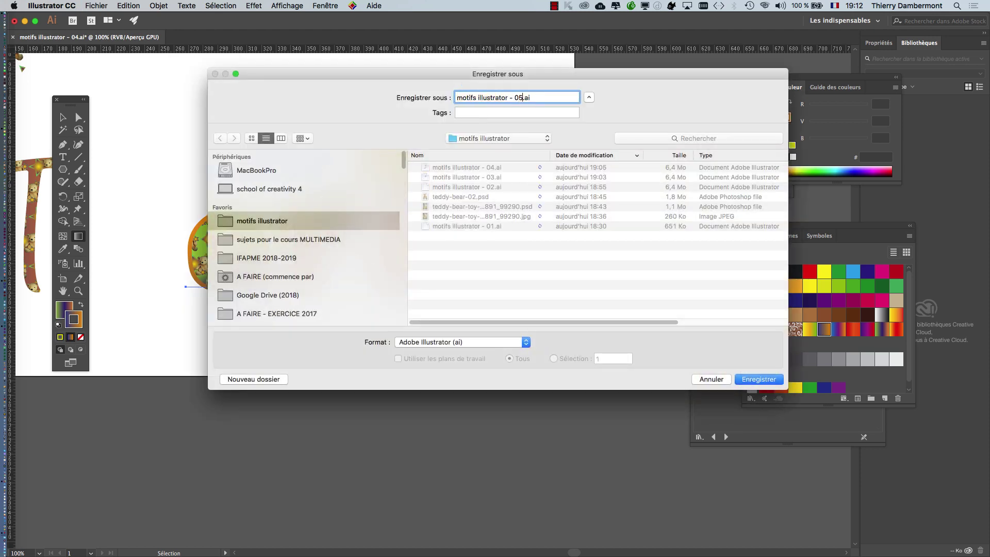
left_click(758, 379)
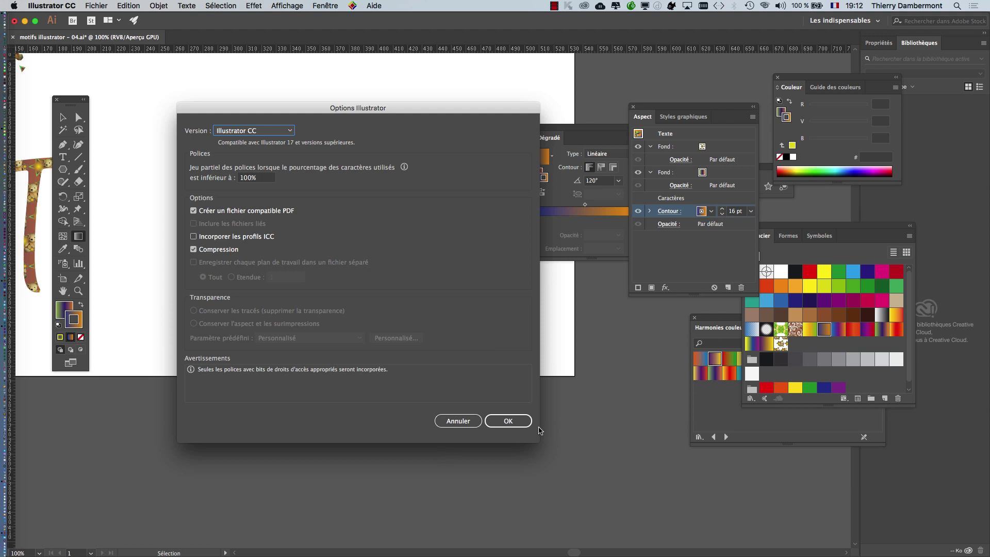
left_click(523, 426)
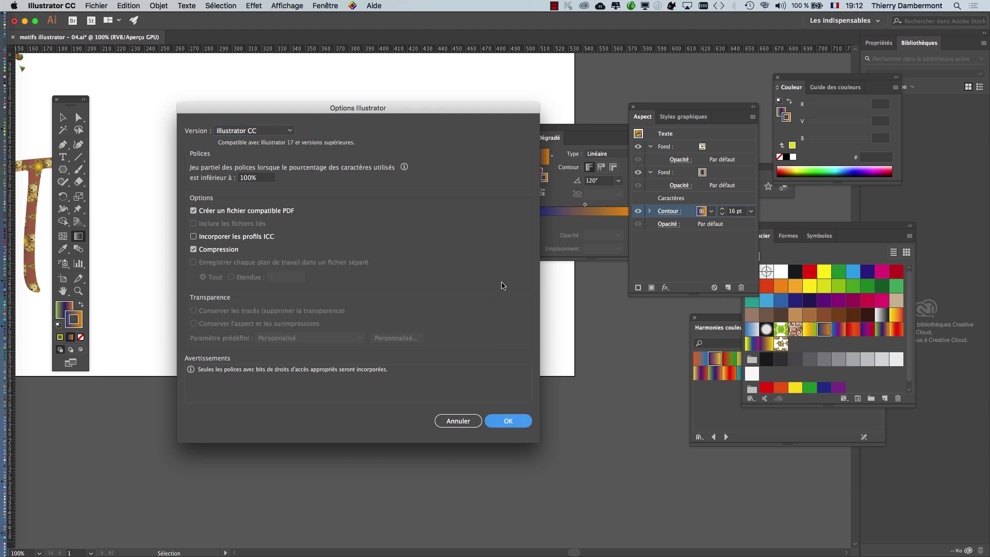